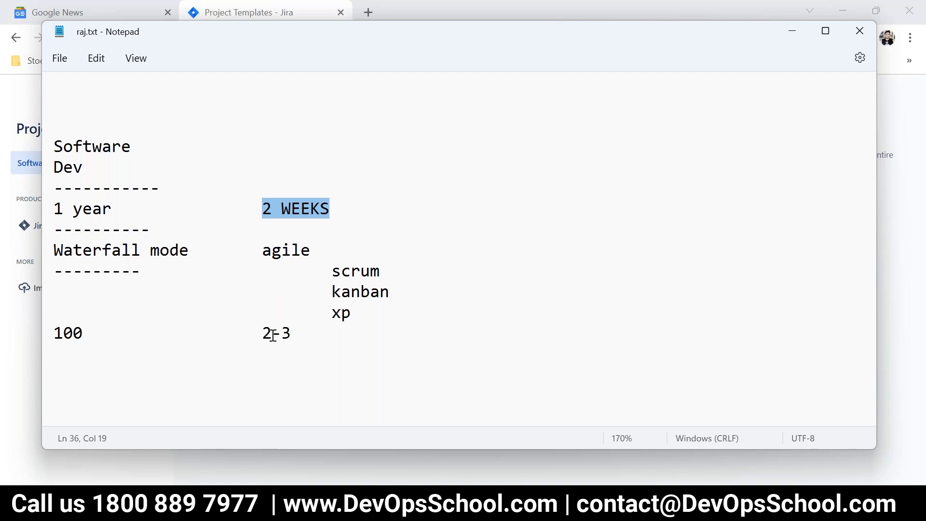
pyautogui.moveTo(297, 336); pyautogui.dragTo(262, 334)
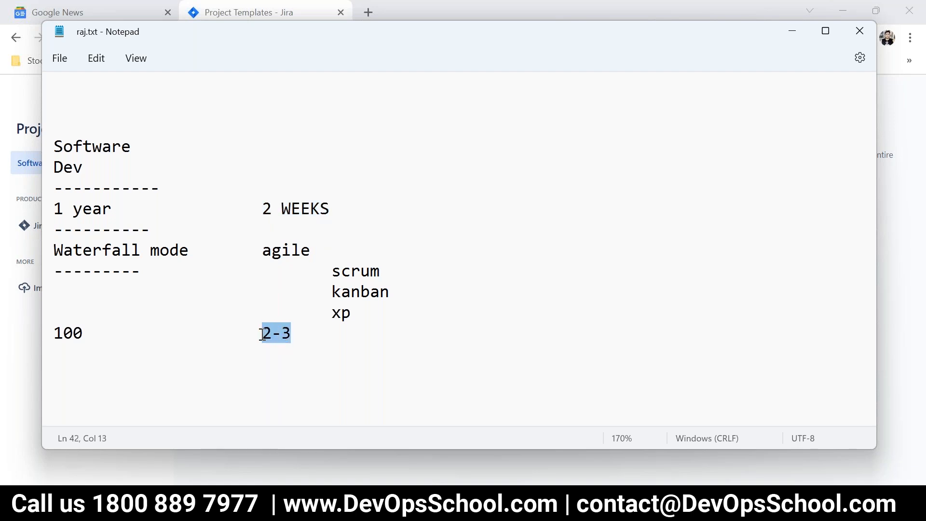
pyautogui.click(287, 347)
pyautogui.click(285, 250)
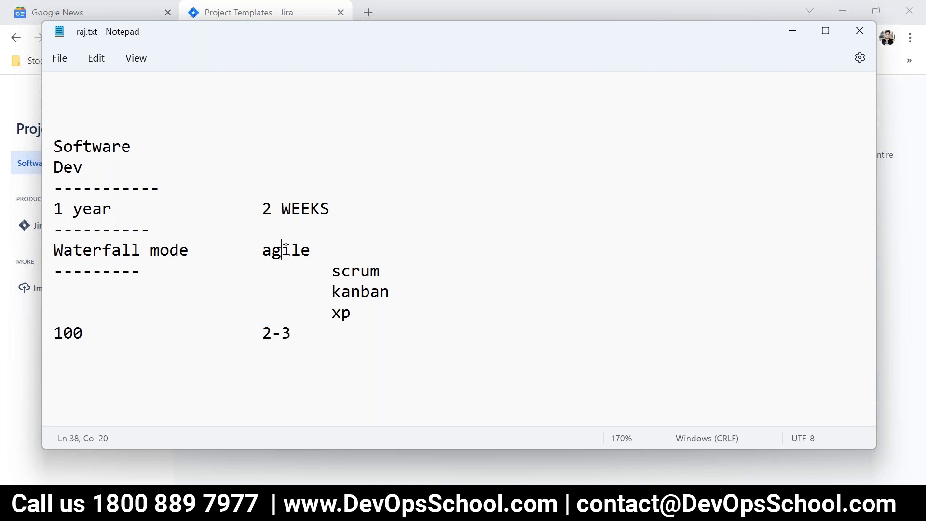
pyautogui.doubleClick(296, 247)
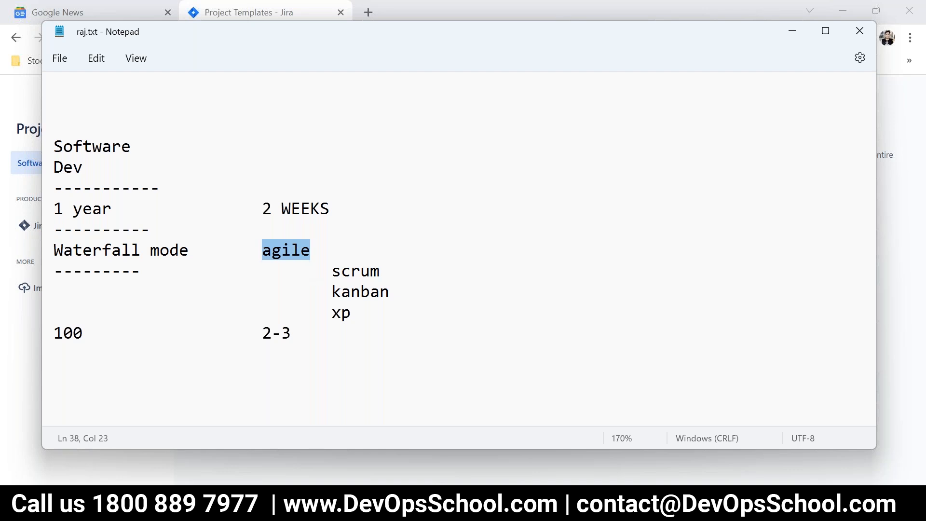
pyautogui.hotkey('alt', 'Tab')
pyautogui.hotkey('alt', 'Tab')
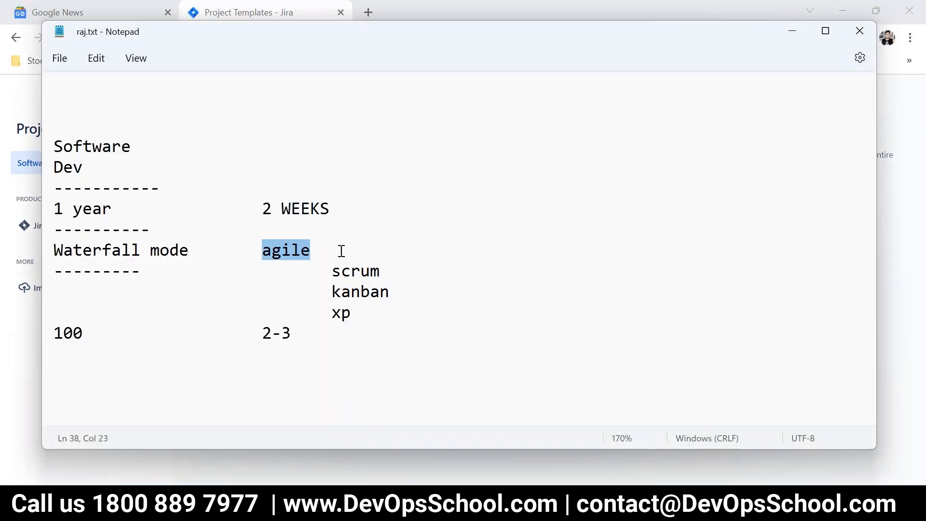
# - Add the lines Dev, QA and OPs below the 100 entry in the Waterfall column
pyautogui.click(133, 364)
pyautogui.press('Down')
pyautogui.write('Dev  ')
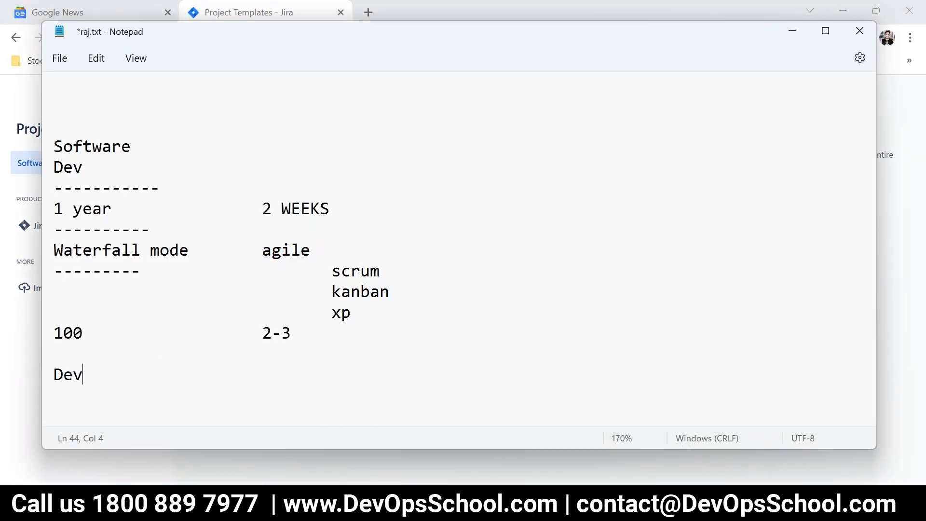
pyautogui.write('QA ')
pyautogui.write('OPs')
pyautogui.press('Return')
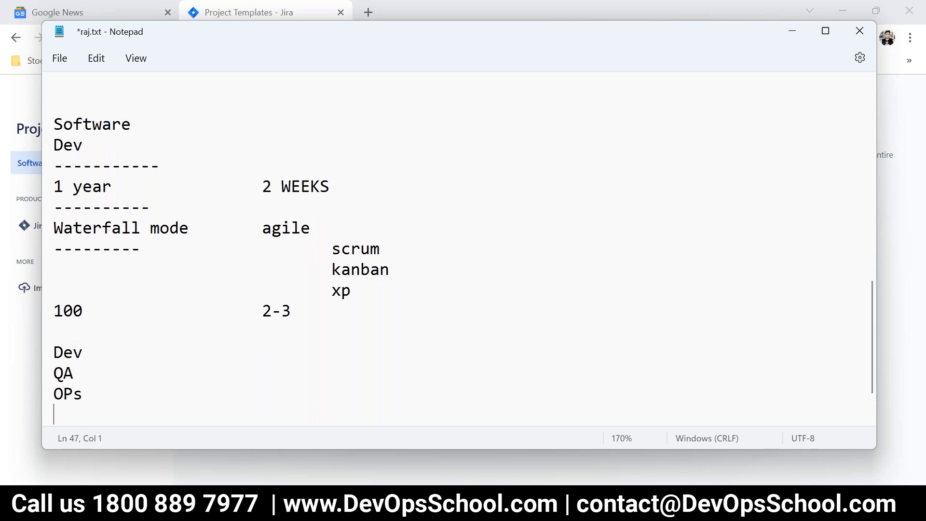
# - Enter Dev+QA in the agile column, on the same line as Dev
pyautogui.click(104, 353)
pyautogui.press('Tab')
pyautogui.press('Tab')
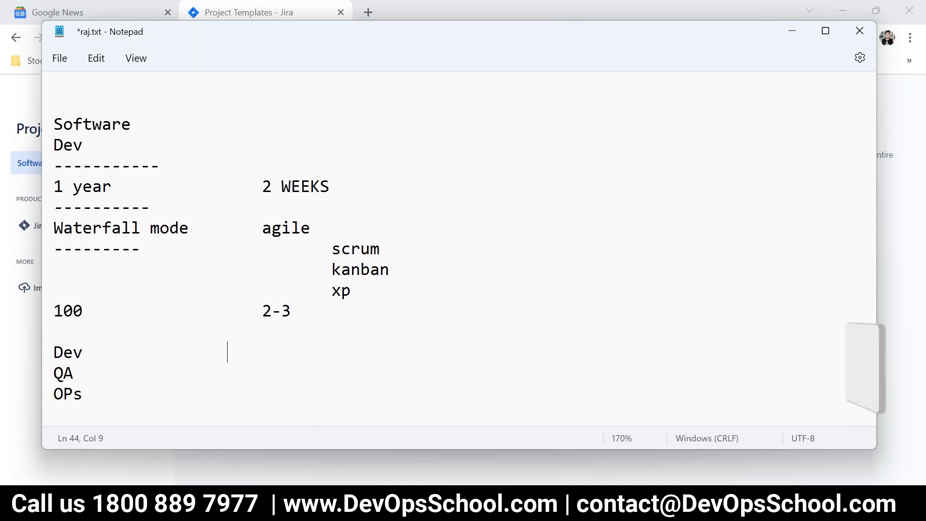
pyautogui.write('Dev+QS')
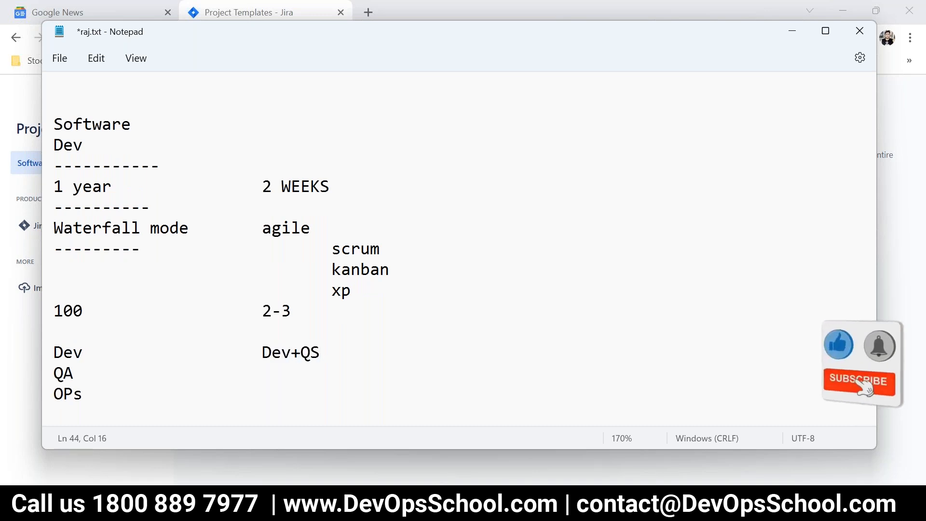
pyautogui.press('BackSpace')
pyautogui.write('A')
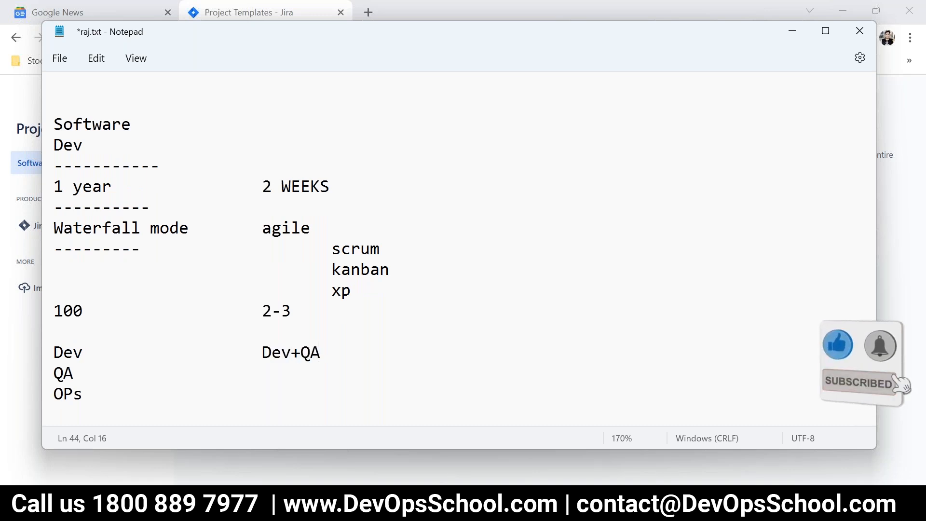
# - Enter Ops in the agile column, on the same line as QA, aligned beneath Dev+QA
pyautogui.click(74, 374)
pyautogui.press('Tab')
pyautogui.press('Tab')
pyautogui.press('Tab')
pyautogui.press('Tab')
pyautogui.press('Tab')
pyautogui.press('Tab')
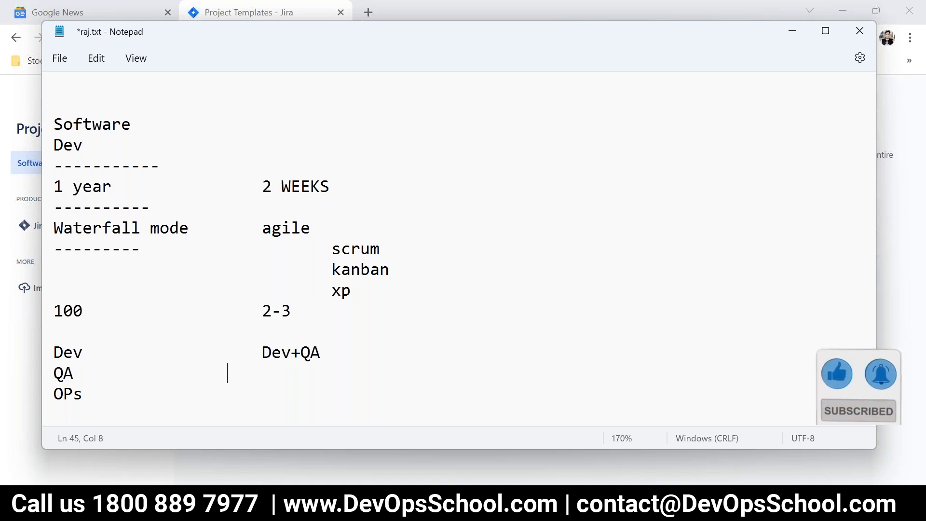
pyautogui.write('Ops')
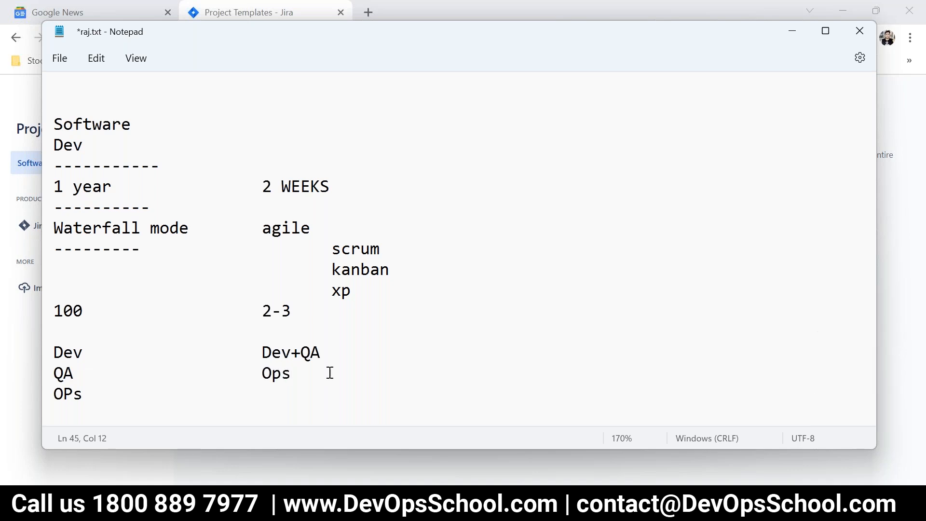
# - Add a DevOps heading as a third column on the line with Waterfall mode and agile
pyautogui.click(327, 231)
pyautogui.press('Tab')
pyautogui.write('Dv')
pyautogui.write('vOps')
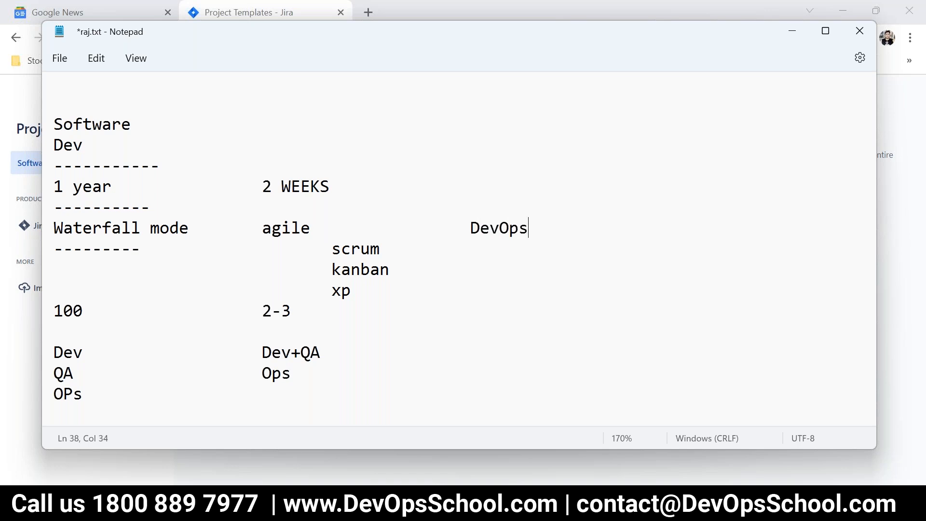
# - Copy Dev+QA into the DevOps column, extend it to Dev+QA+Ops, and save the notes file
pyautogui.click(332, 359)
pyautogui.moveTo(323, 357); pyautogui.dragTo(262, 352)
pyautogui.hotkey('ctrl', 'c')
pyautogui.click(337, 347)
pyautogui.press('Tab')
pyautogui.press('Tab')
pyautogui.hotkey('ctrl', 'v')
pyautogui.write('+Ops')
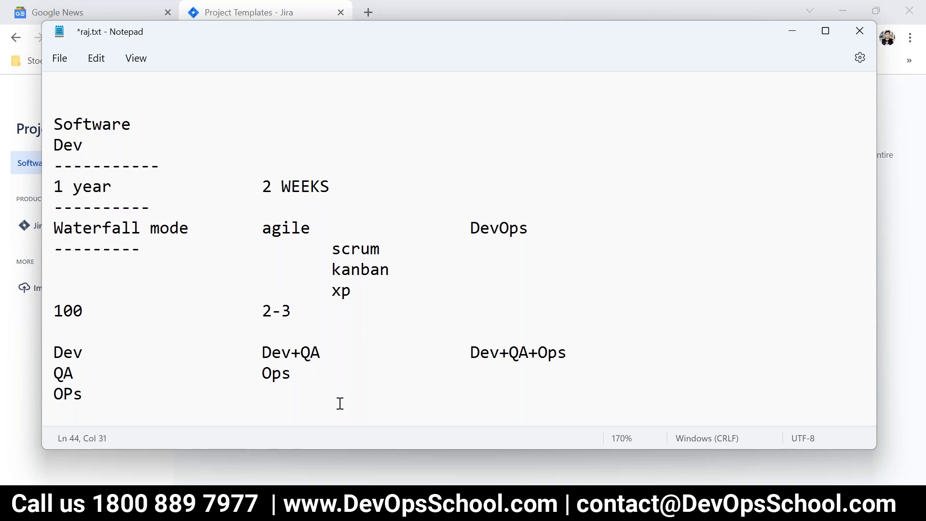
pyautogui.doubleClick(477, 227)
pyautogui.hotkey('ctrl', 's')
# - Compare the agile methods and the Waterfall model in the notes with Jira's Kanban, Scrum and Bug tracking project templates
pyautogui.moveTo(186, 143); pyautogui.dragTo(387, 383)
pyautogui.click(389, 384)
pyautogui.doubleClick(284, 231)
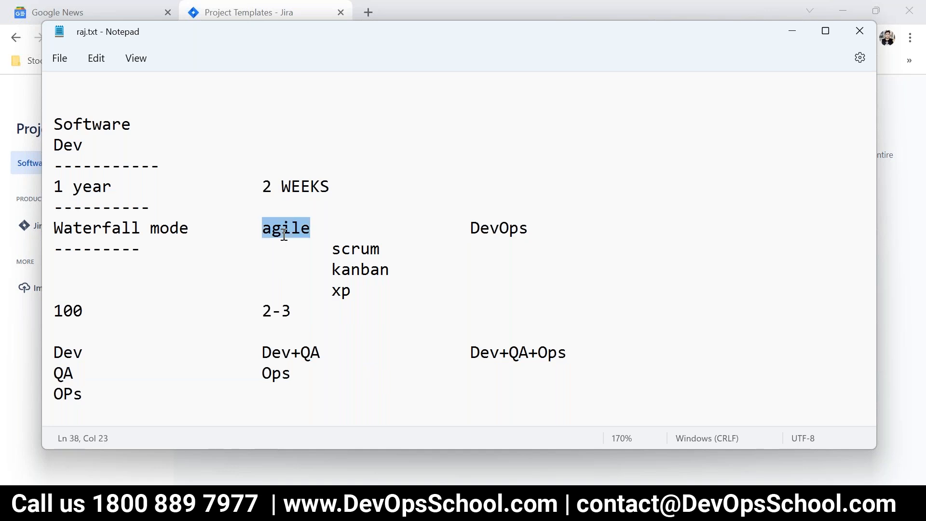
pyautogui.hotkey('alt', 'Tab')
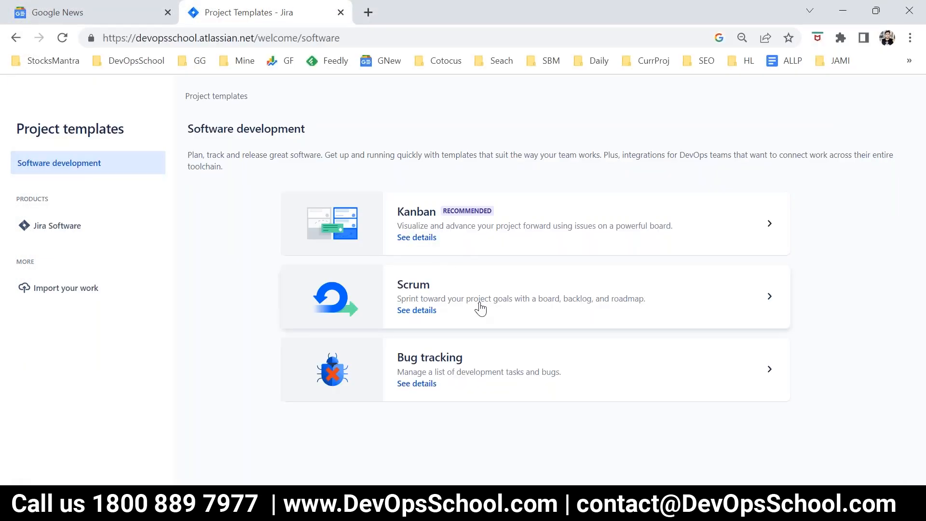
pyautogui.hotkey('alt', 'Tab')
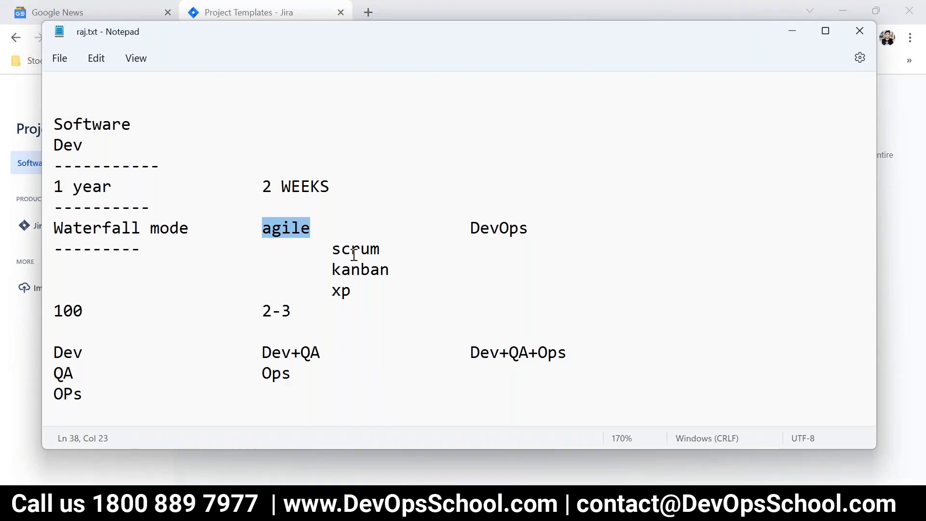
pyautogui.click(362, 271)
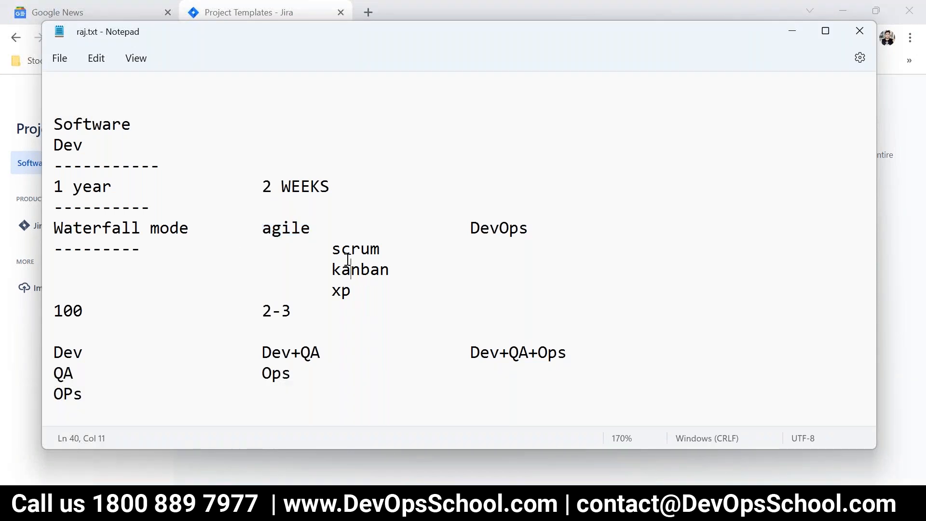
pyautogui.doubleClick(348, 261)
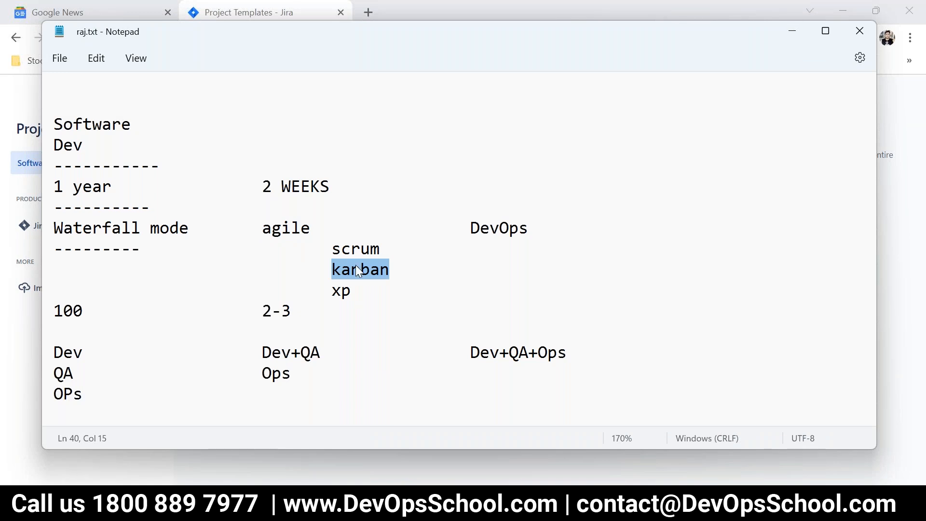
pyautogui.hotkey('alt', 'Tab')
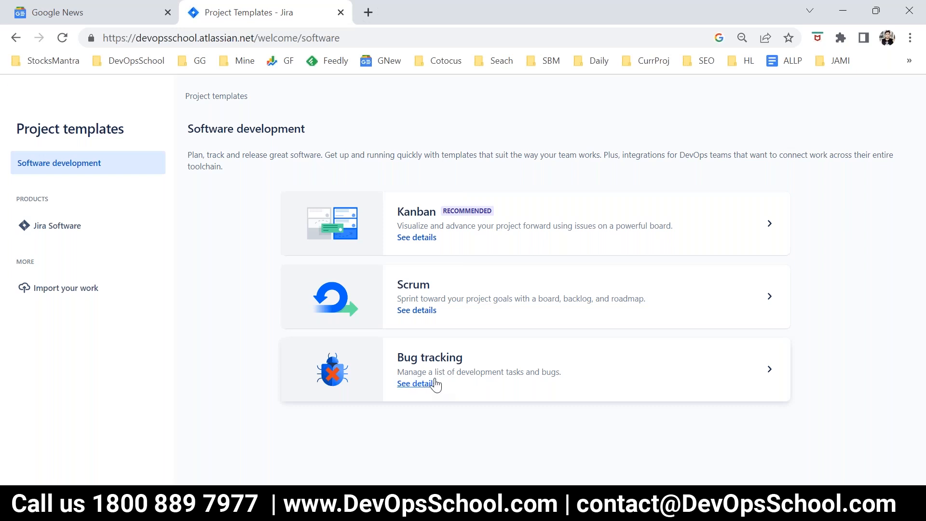
pyautogui.hotkey('alt', 'Tab')
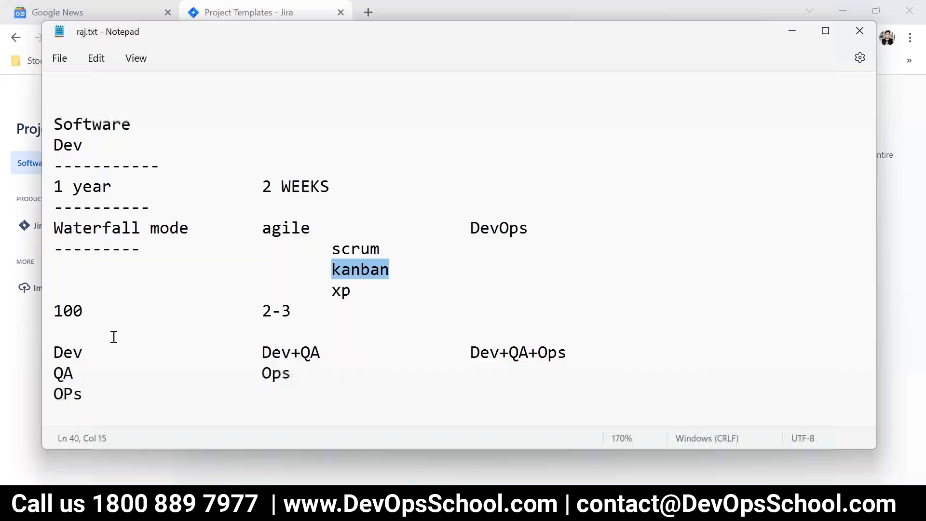
pyautogui.moveTo(54, 227); pyautogui.dragTo(121, 228)
# - Switch to Jira in the browser and create a project named ProjectX from the Bug tracking template
pyautogui.hotkey('alt', 'Tab')
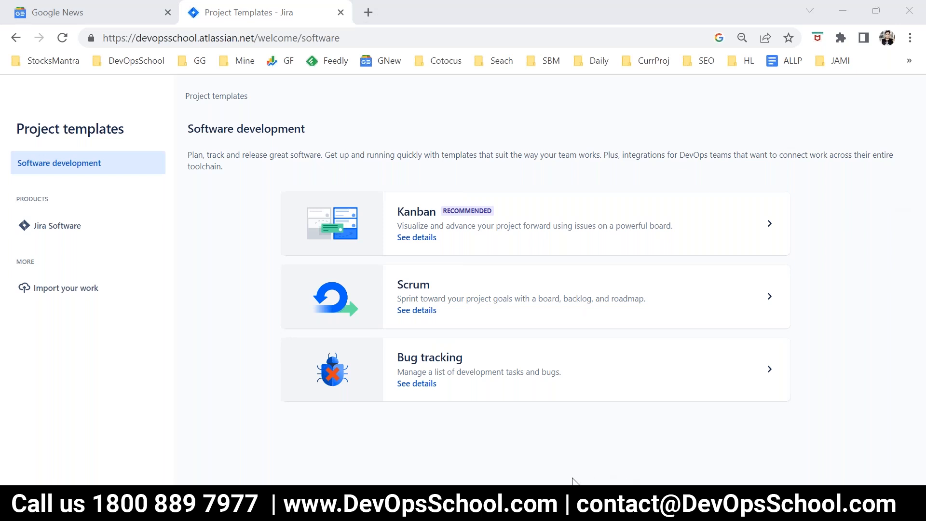
pyautogui.click(413, 368)
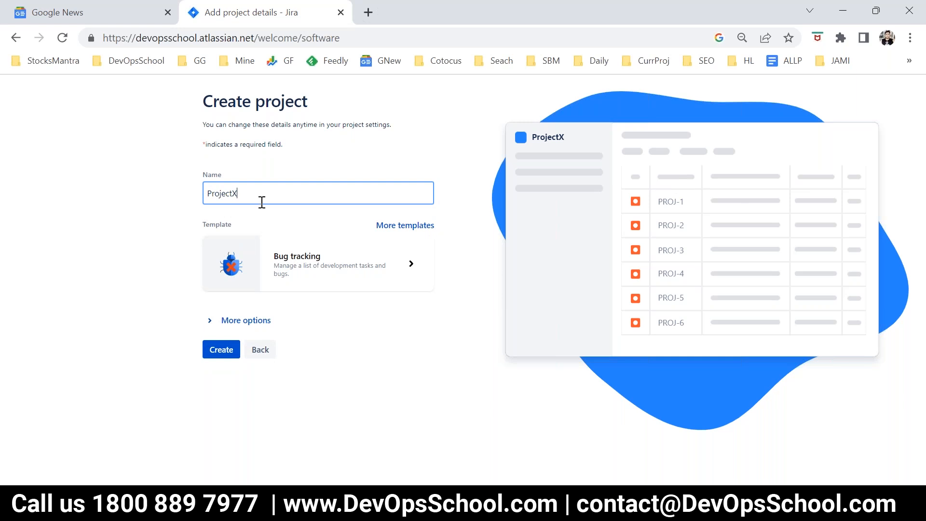
pyautogui.click(221, 351)
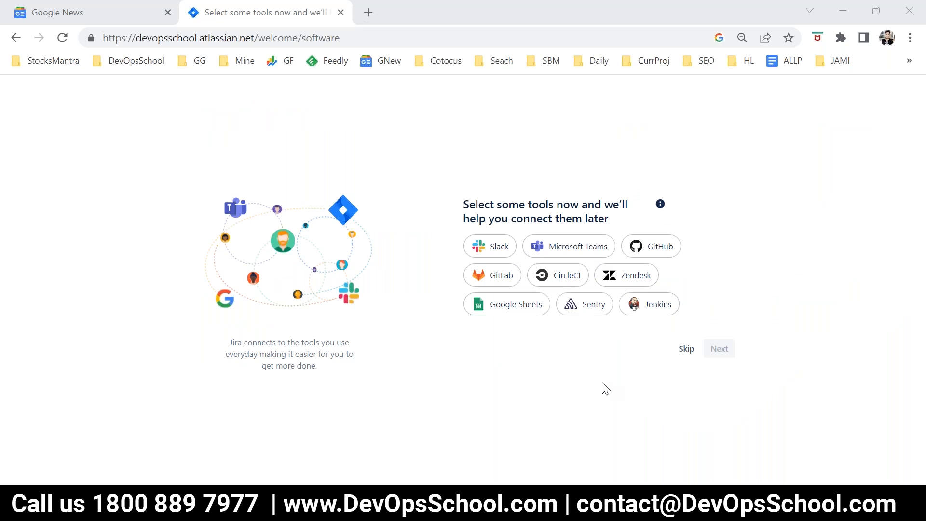
# - Skip the tool selection and finish the teammate invitation without adding any e-mail addresses
pyautogui.moveTo(609, 221); pyautogui.dragTo(465, 209)
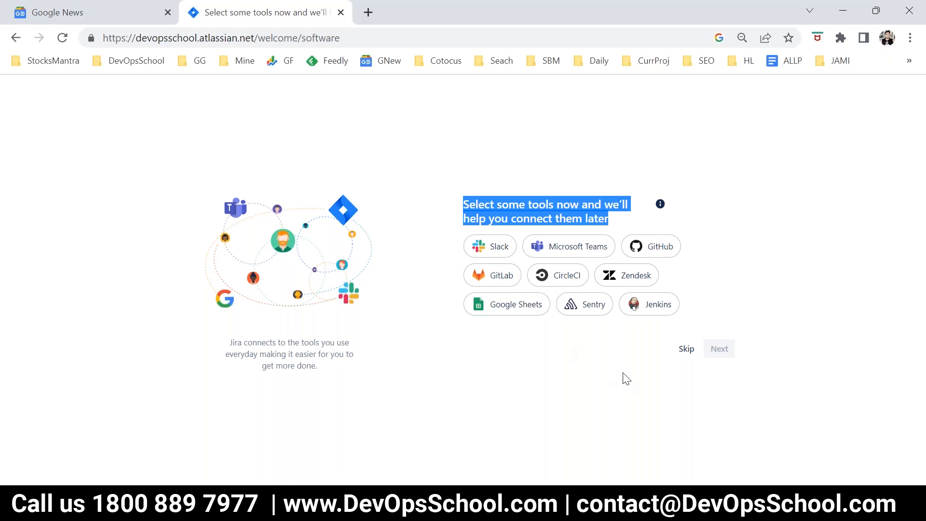
pyautogui.click(687, 348)
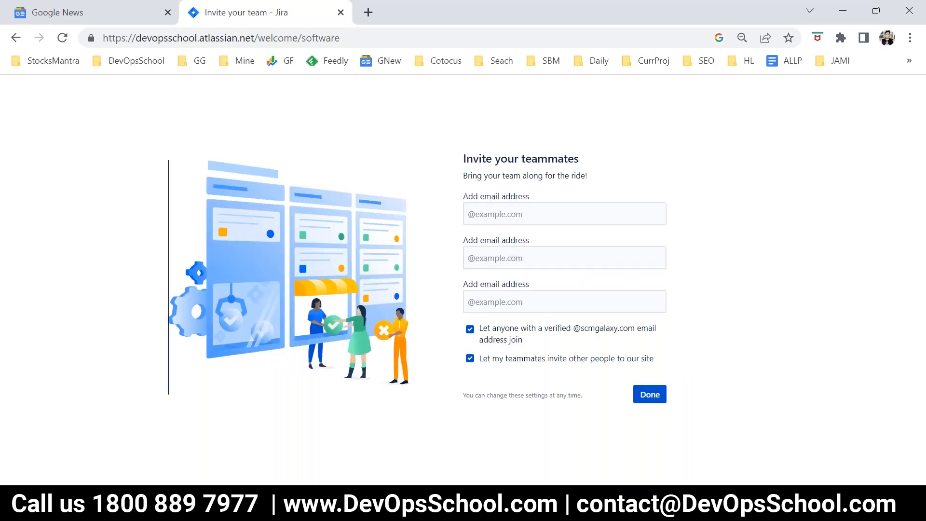
pyautogui.click(650, 397)
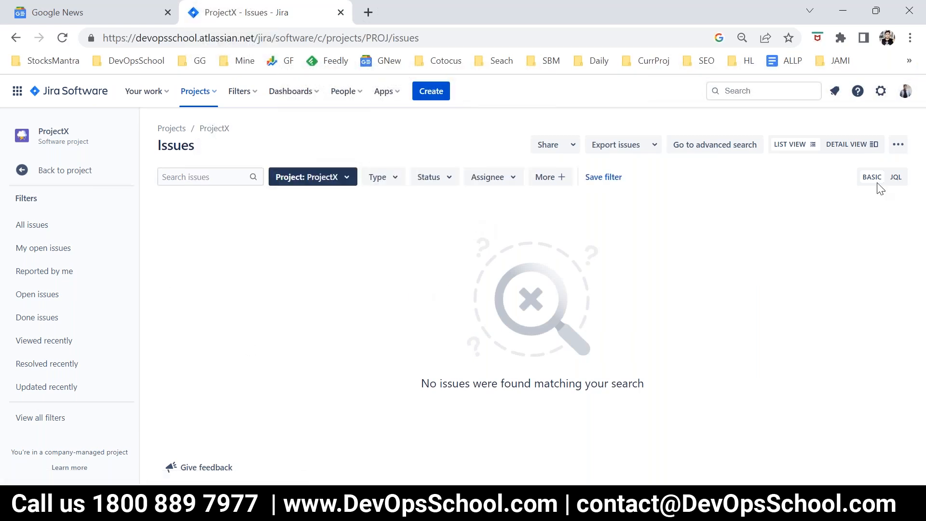
pyautogui.click(925, 146)
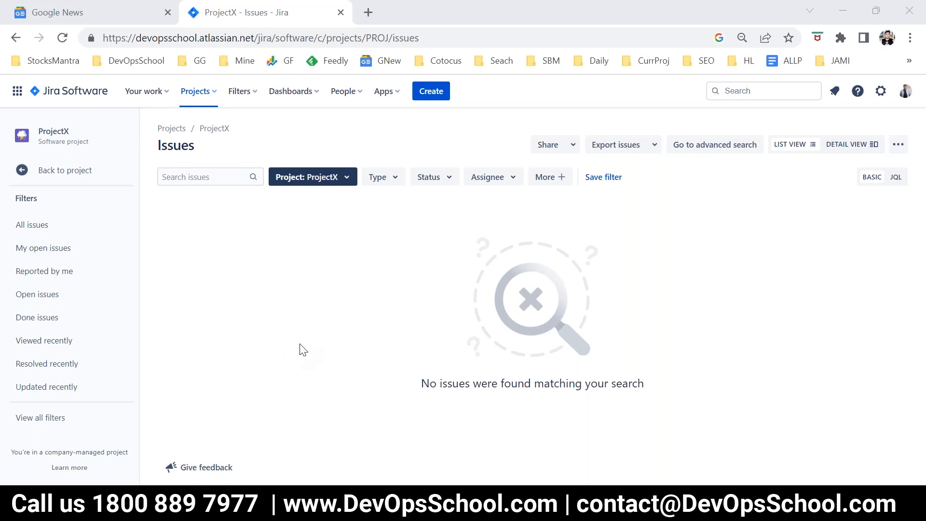
# - Start a new Bug issue in ProjectX with the summary "DevOpsSchool.com is not working"
pyautogui.click(427, 93)
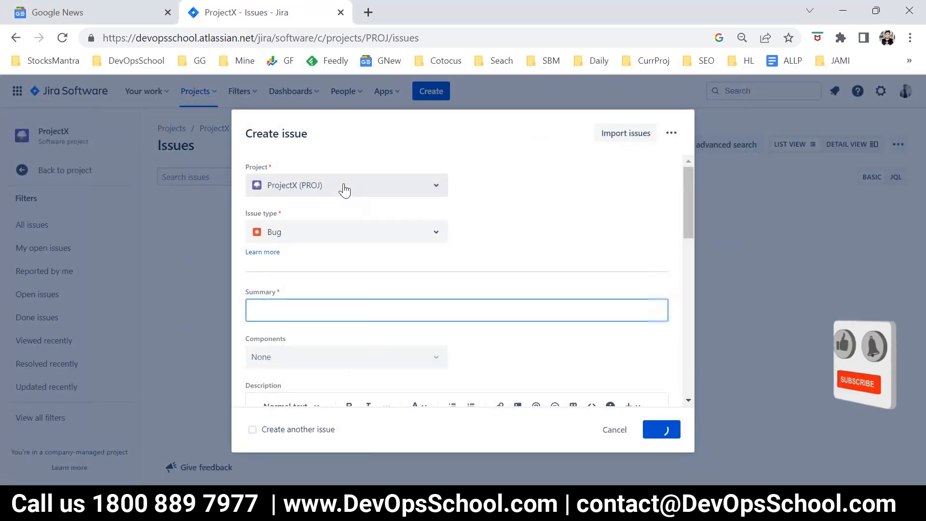
pyautogui.click(322, 232)
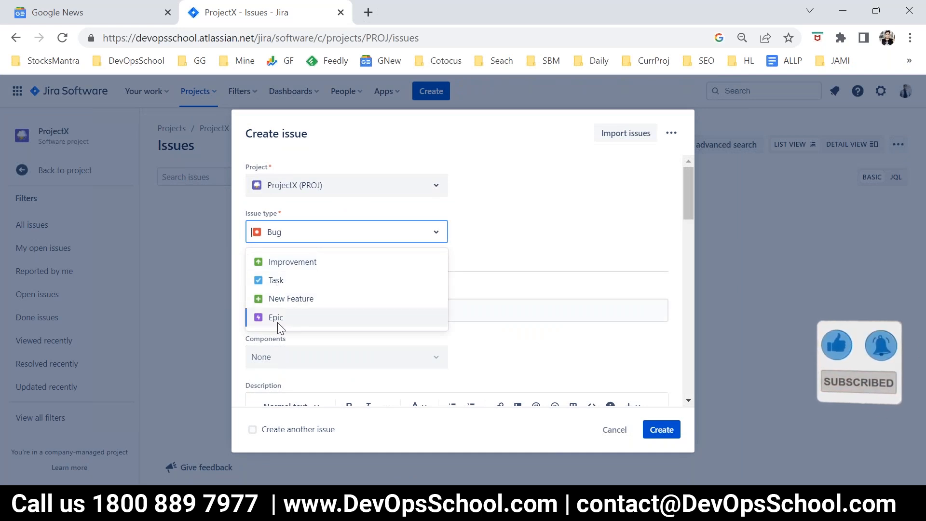
pyautogui.click(471, 289)
pyautogui.click(262, 314)
pyautogui.write('DevOpsSchool.com is not w')
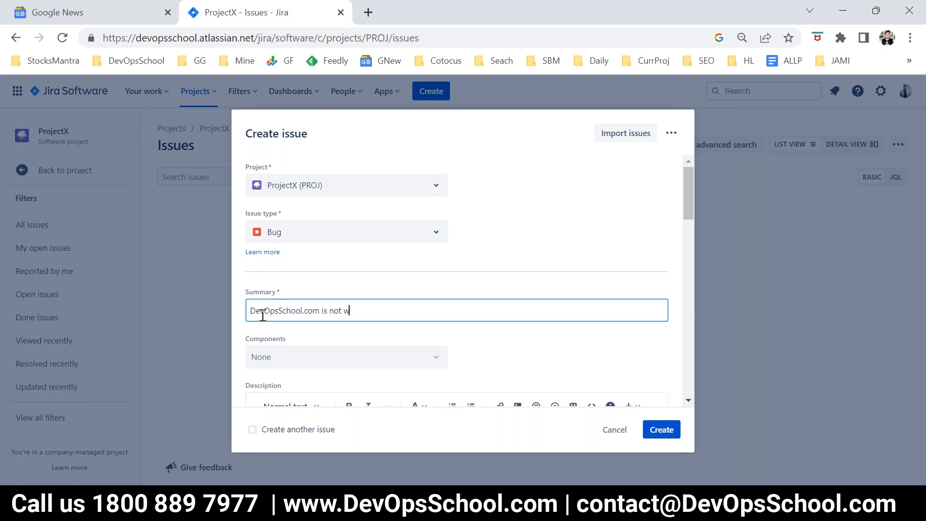
pyautogui.tripleClick(262, 314)
# - Review the new issue's project, components, description, reporter and priority fields
pyautogui.scroll(-5, 325, 317)
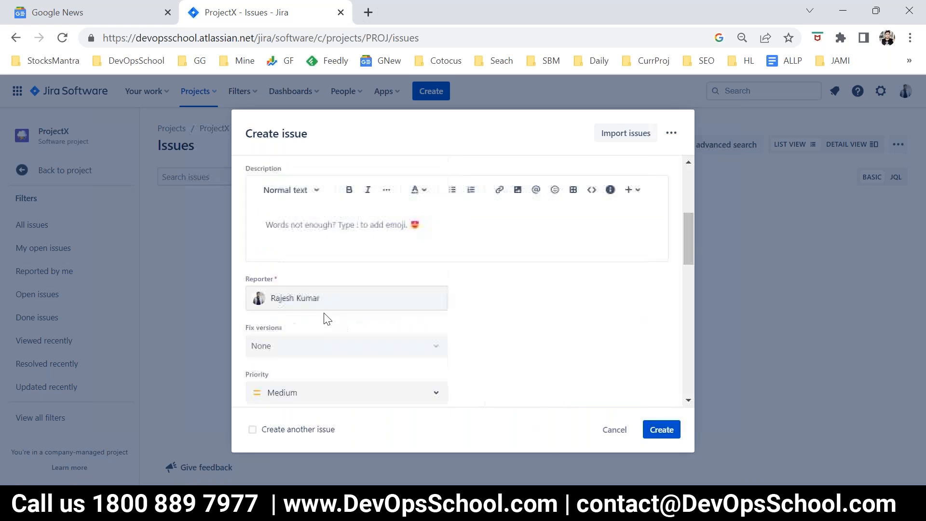
pyautogui.scroll(2, 283, 229)
pyautogui.click(255, 268)
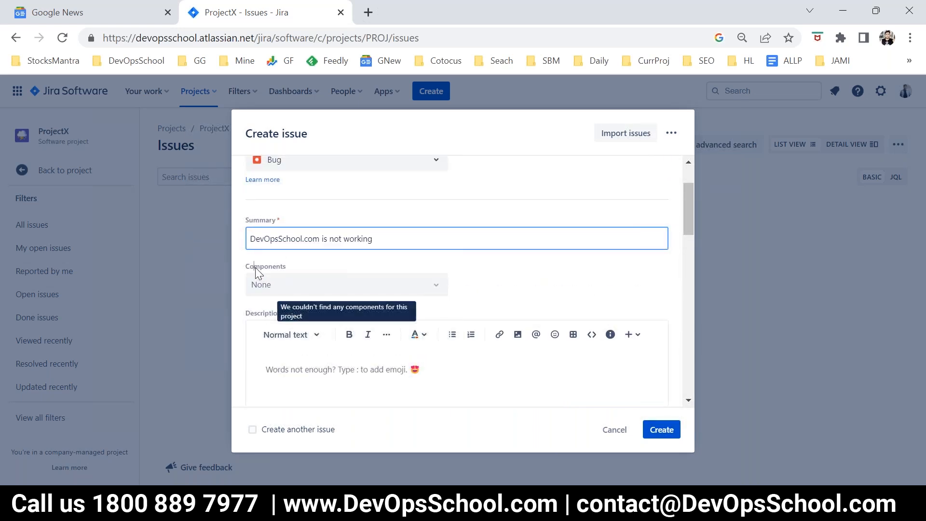
pyautogui.scroll(2, 286, 261)
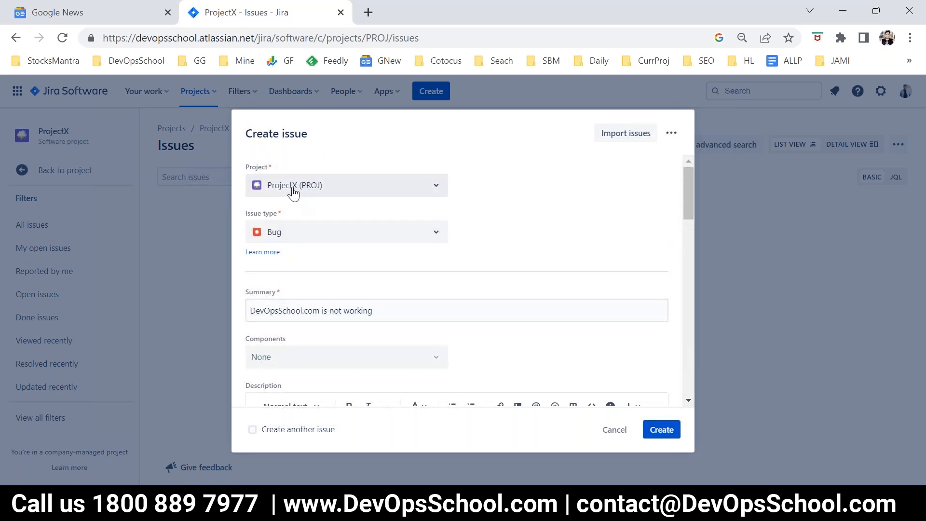
pyautogui.scroll(-3, 291, 304)
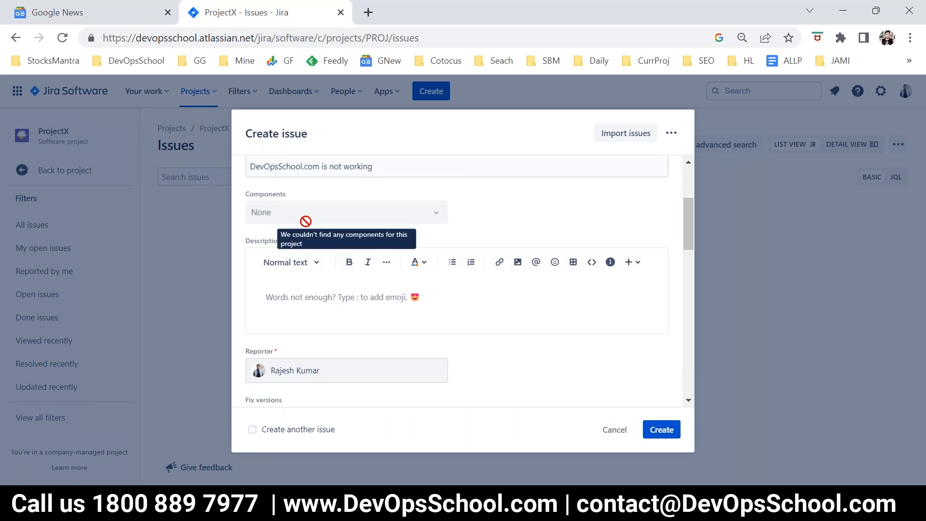
pyautogui.moveTo(280, 218); pyautogui.dragTo(263, 211)
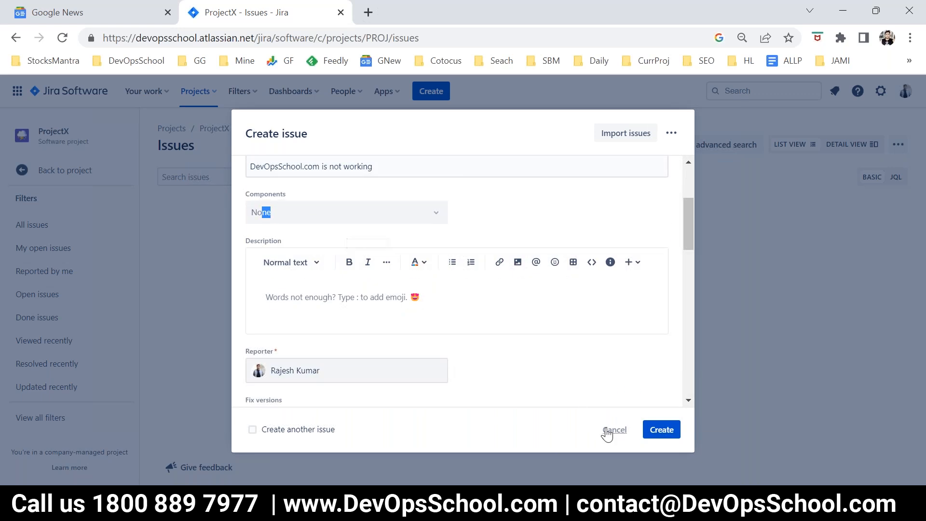
# - Look over the remaining fields of the new bug issue and discard it without saving
pyautogui.scroll(-3, 367, 261)
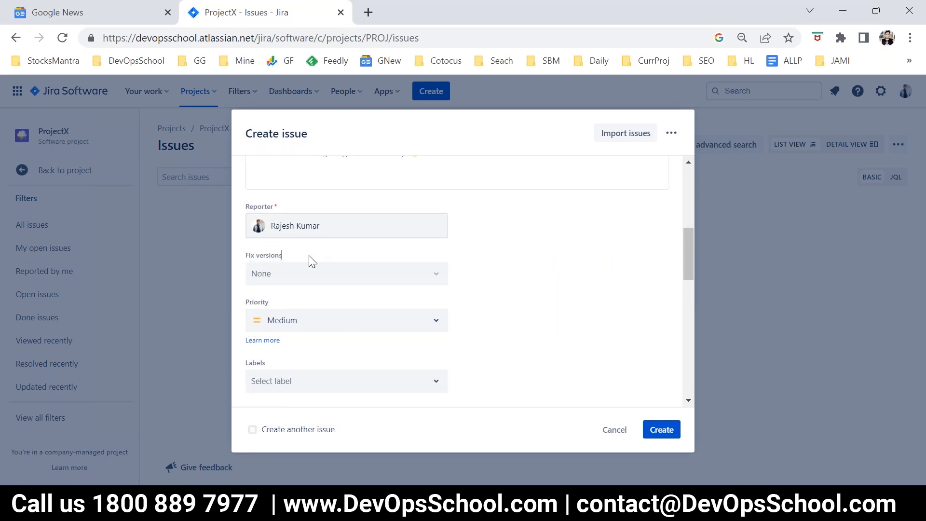
pyautogui.scroll(6, 305, 274)
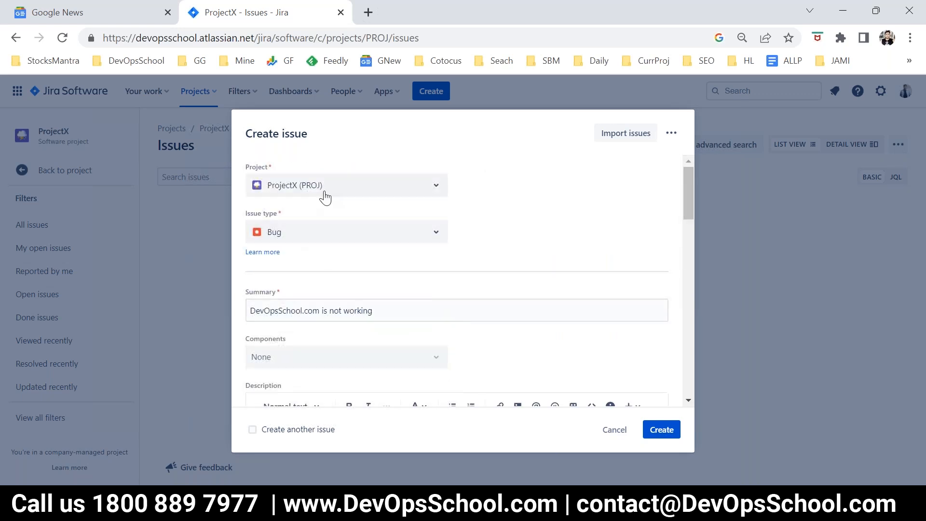
pyautogui.scroll(-3, 311, 279)
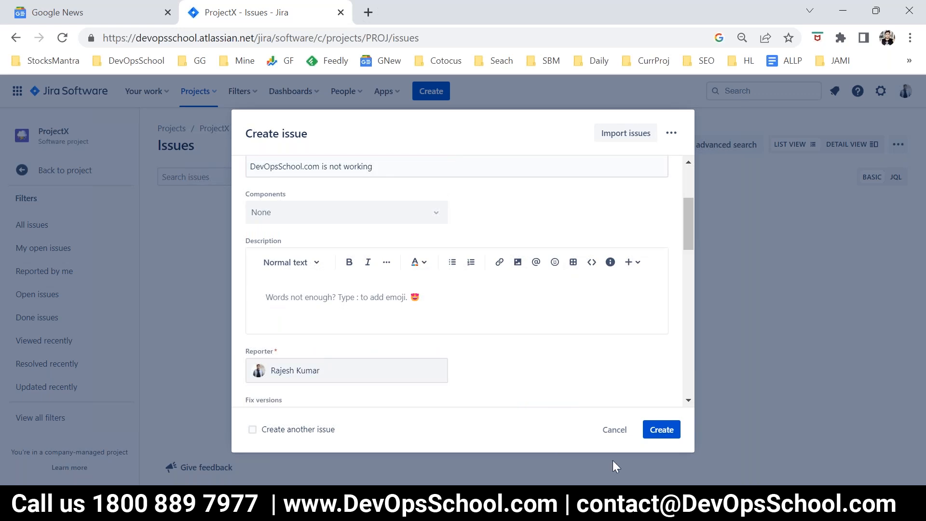
pyautogui.click(615, 430)
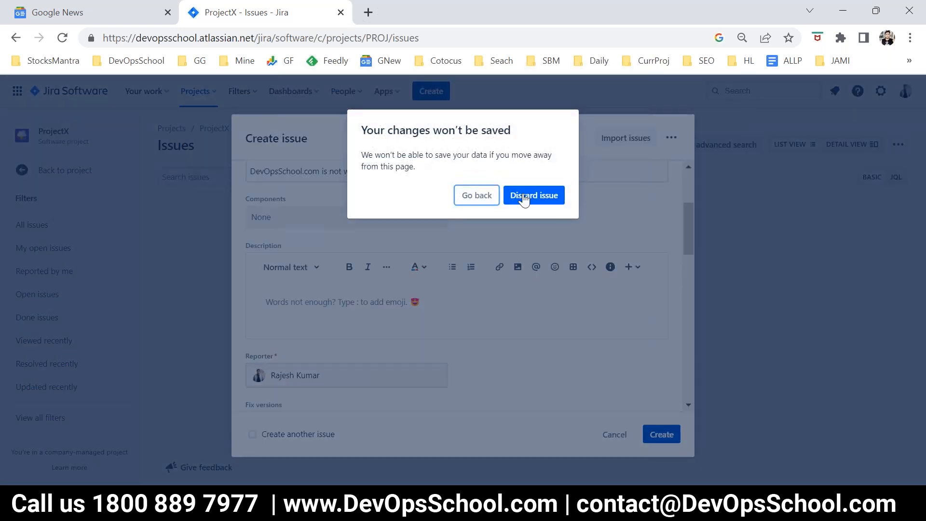
pyautogui.click(527, 198)
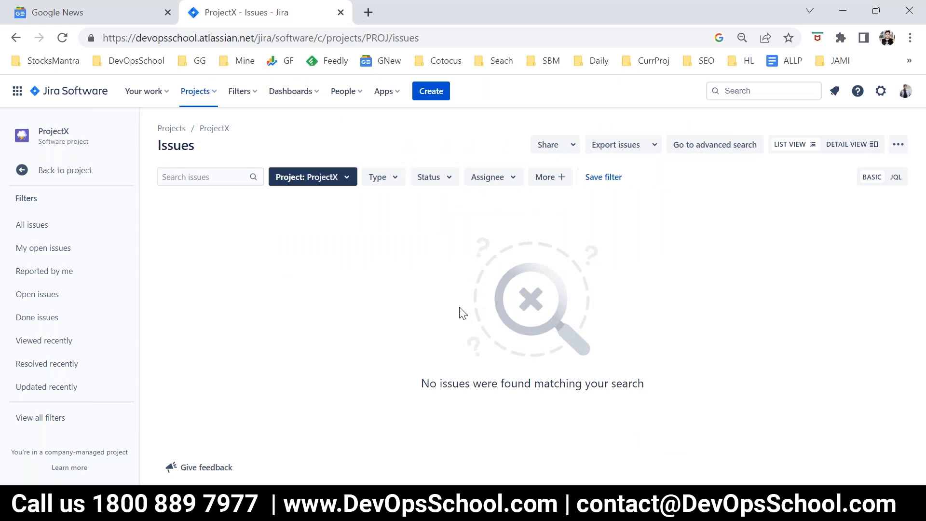
# - Create two components named Chat and Mail in ProjectX, keeping the project default assignee
pyautogui.click(91, 172)
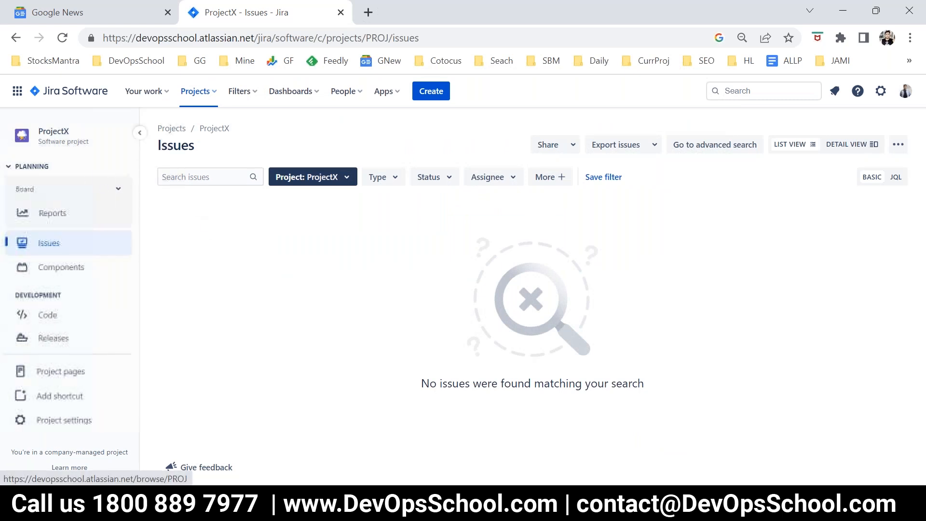
pyautogui.click(68, 267)
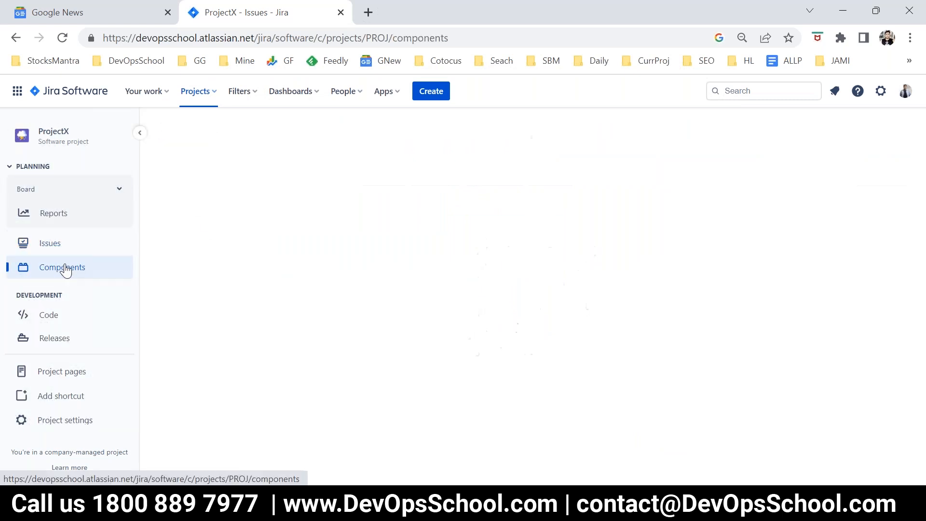
pyautogui.click(506, 381)
pyautogui.write('Chat')
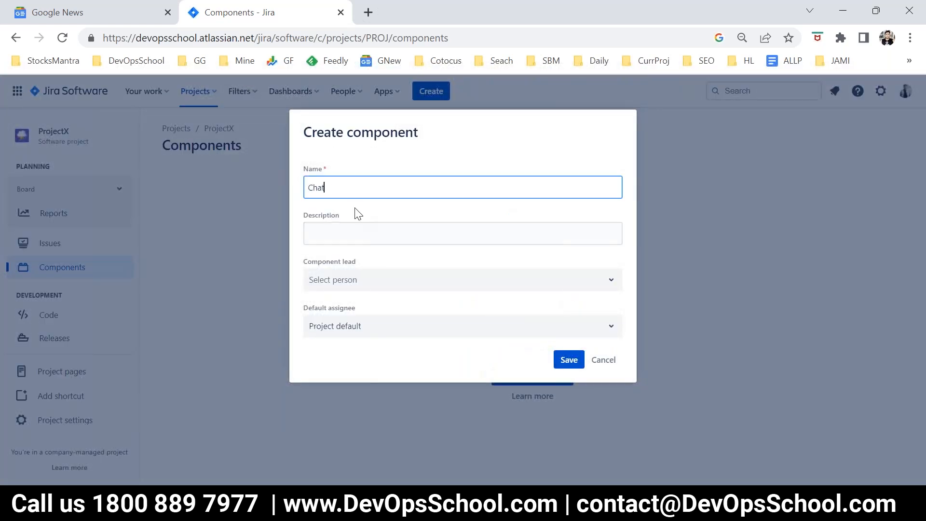
pyautogui.hotkey('ctrl', 'a')
pyautogui.click(562, 363)
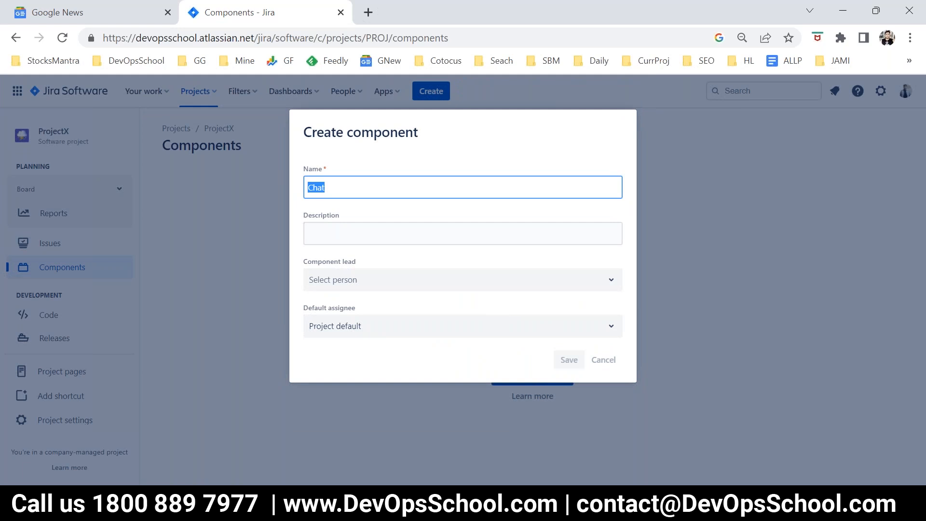
pyautogui.click(842, 150)
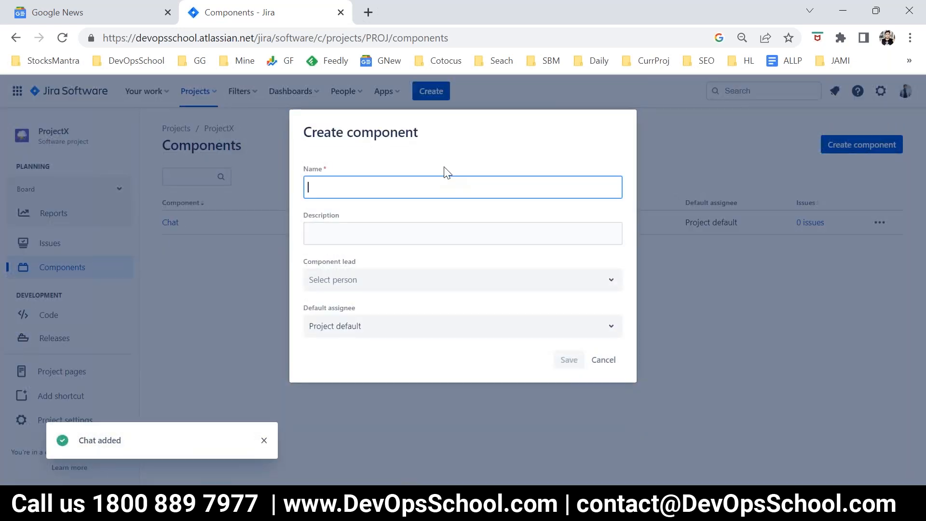
pyautogui.write('Mail')
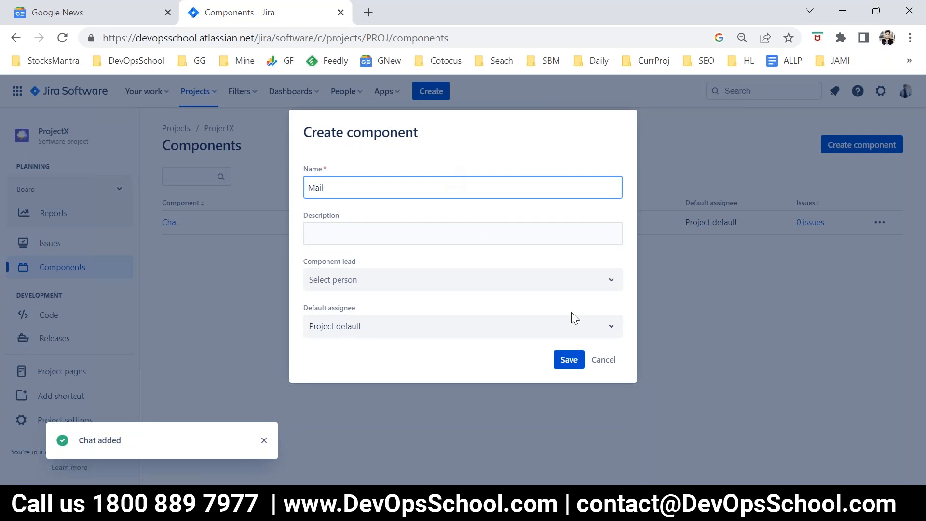
pyautogui.press('Return')
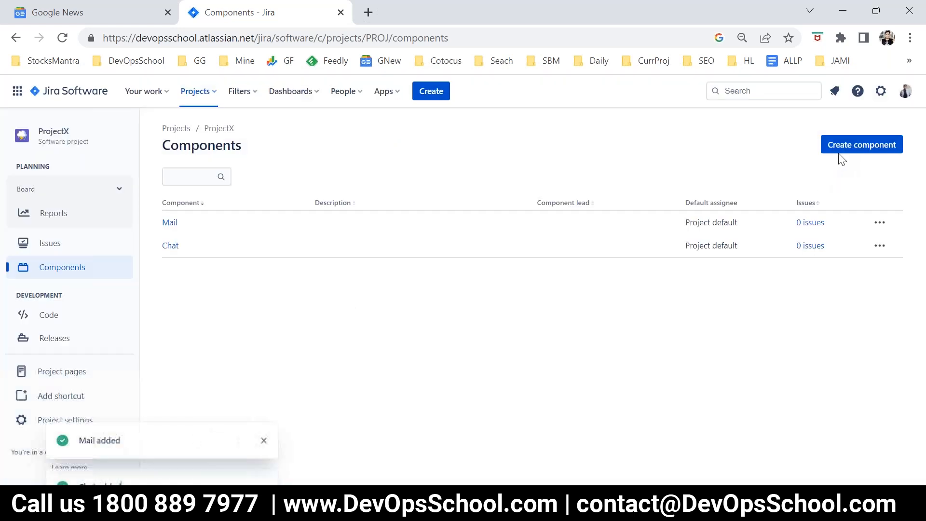
# - Add two more components named Frontend and backend with the project default assignee
pyautogui.click(828, 144)
pyautogui.write('Front')
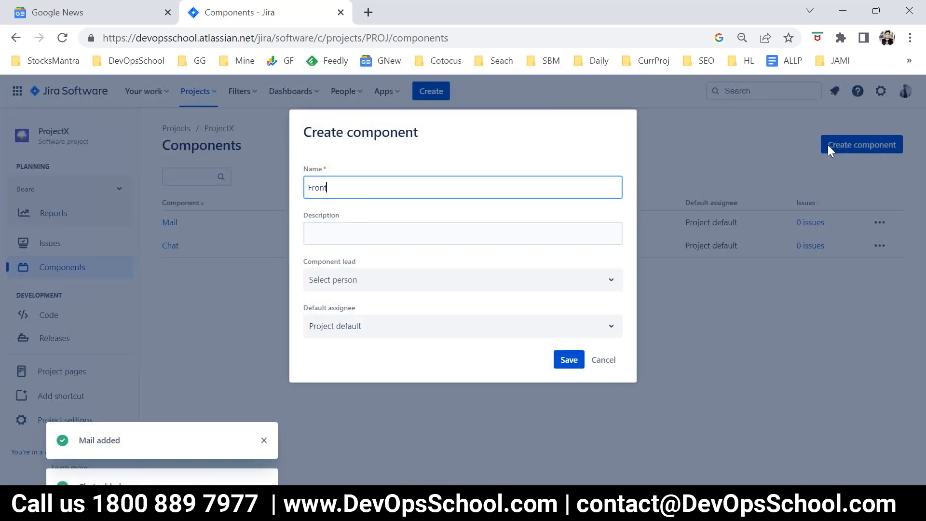
pyautogui.write('end')
pyautogui.click(569, 359)
pyautogui.click(852, 145)
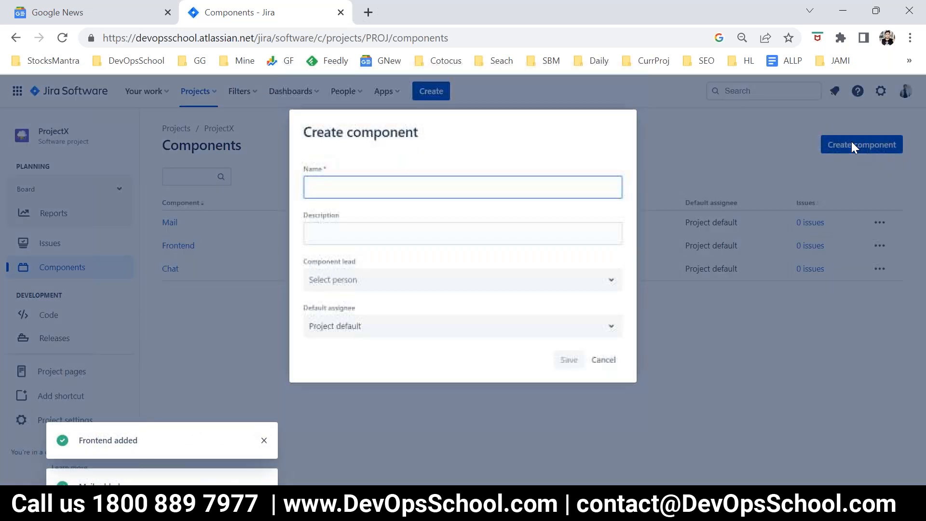
pyautogui.write('backend')
pyautogui.click(568, 359)
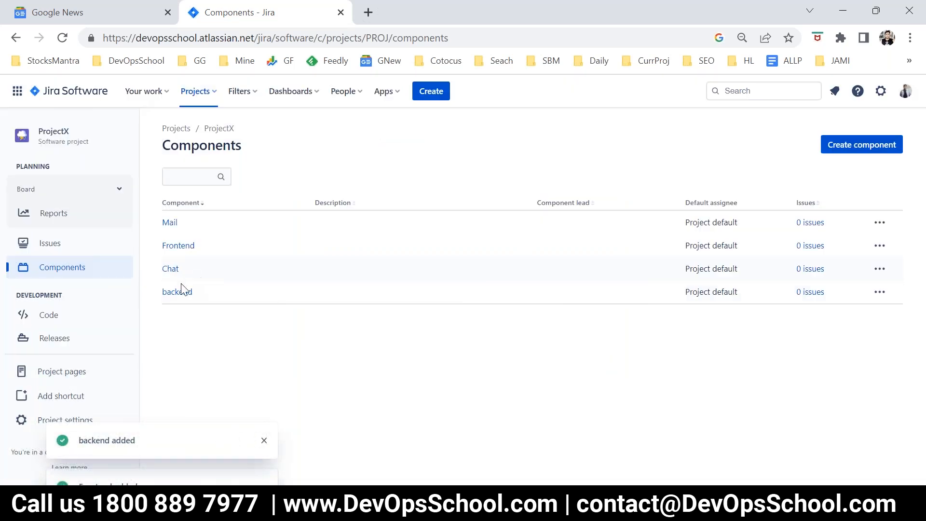
# - Create a ProjectX version named Release1.0 with the release date November 4, 2022
pyautogui.click(62, 338)
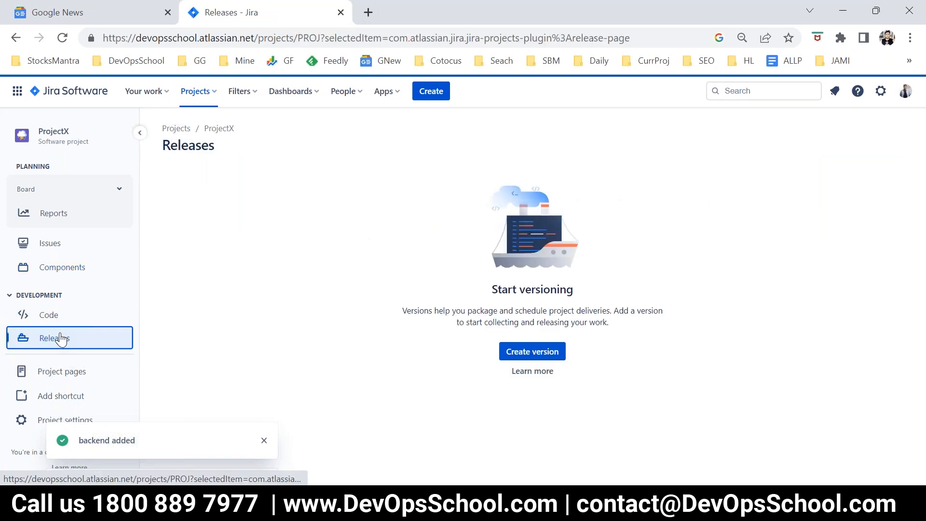
pyautogui.click(524, 352)
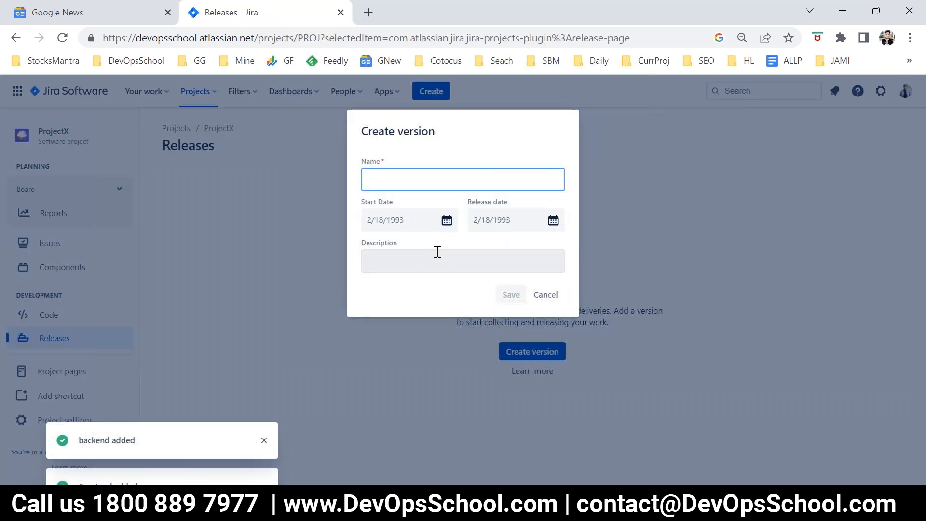
pyautogui.write('Release1.0')
pyautogui.hotkey('ctrl', 'a')
pyautogui.hotkey('ctrl', 'c')
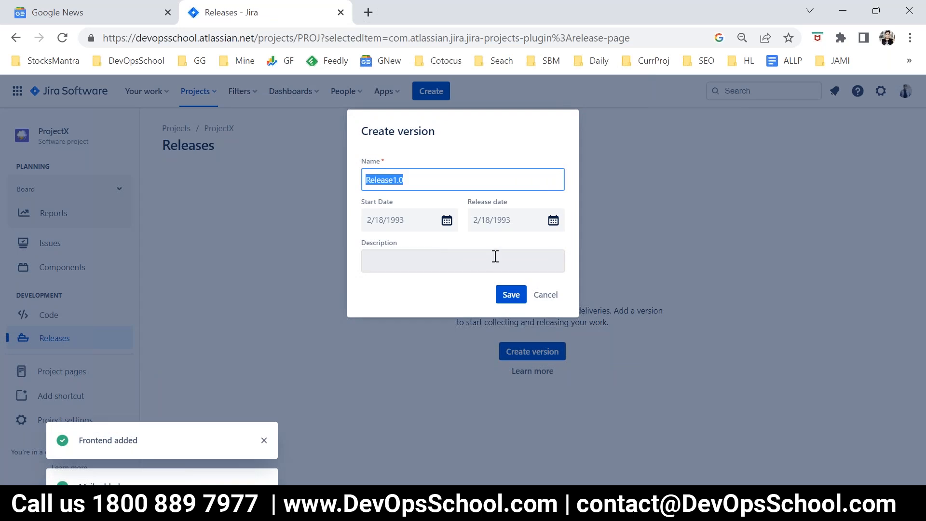
pyautogui.click(554, 223)
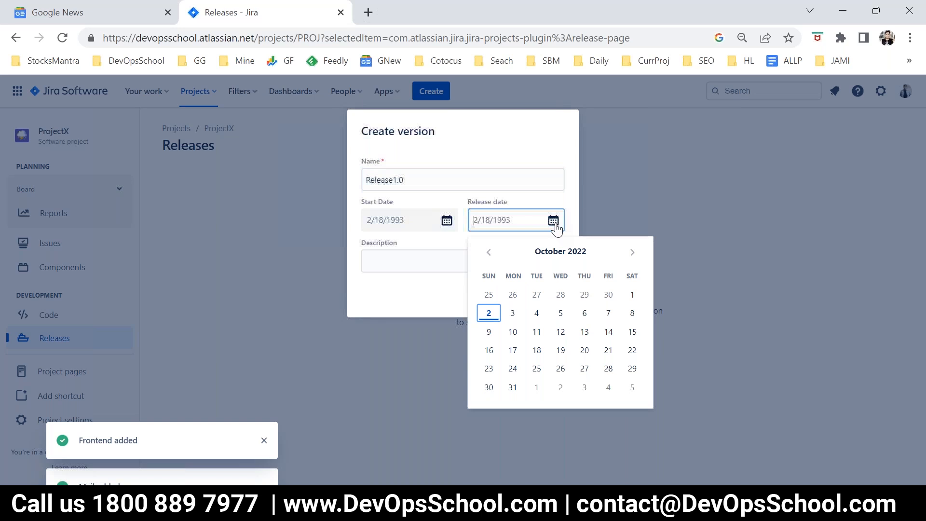
pyautogui.click(609, 387)
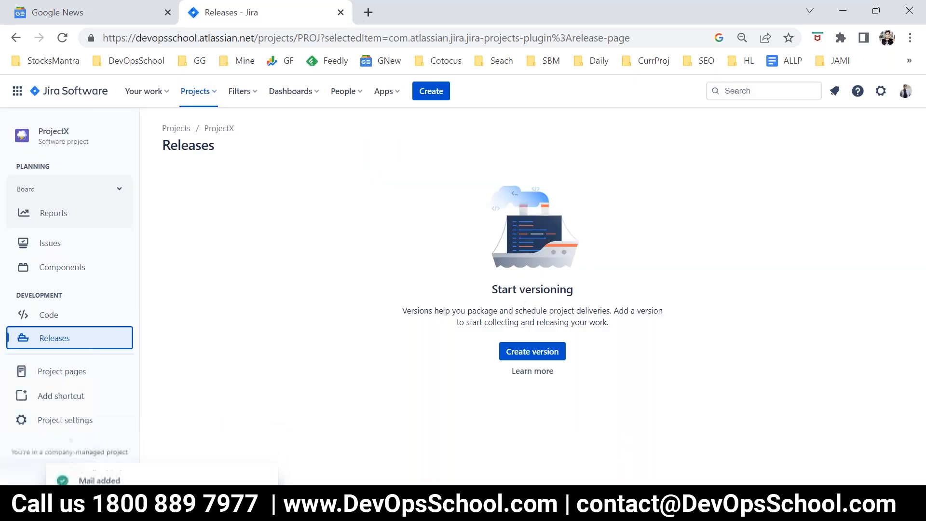
# - Create a second version named Release2.0 with the release date December 10, 2022
pyautogui.click(869, 149)
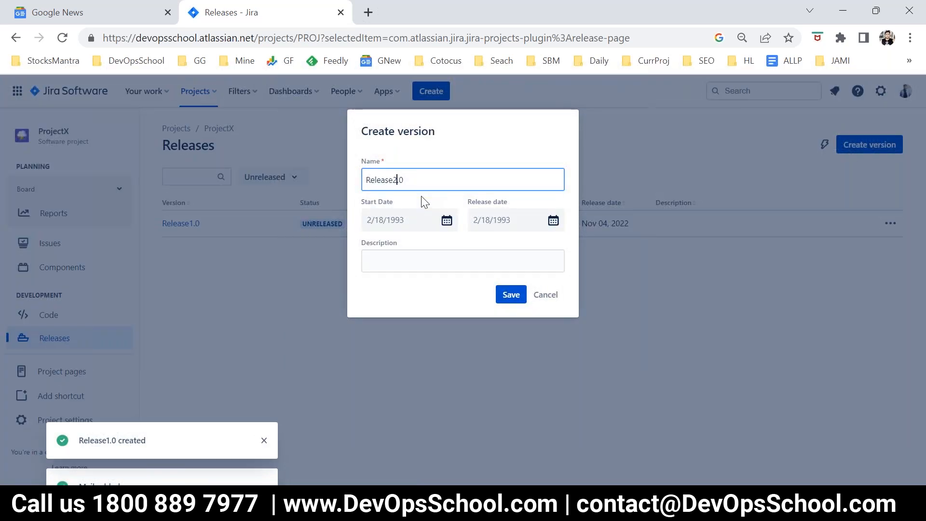
pyautogui.click(553, 221)
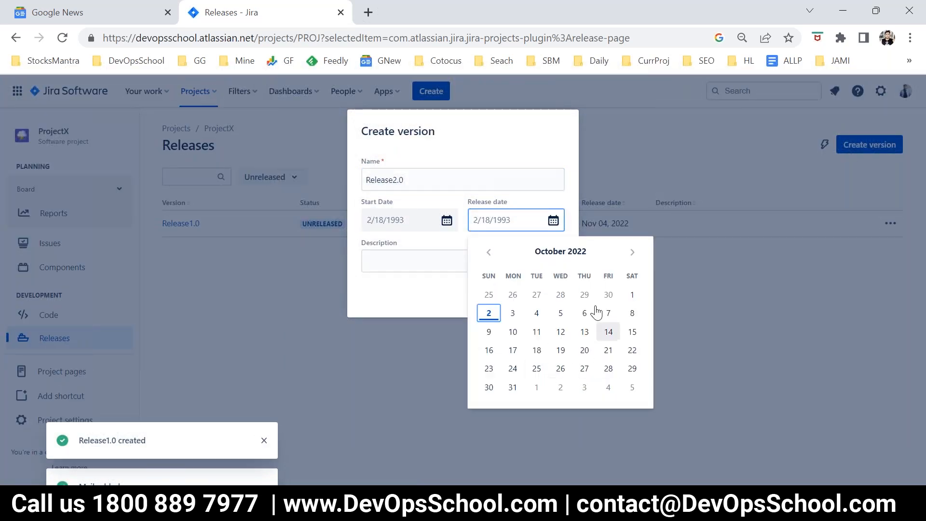
pyautogui.click(632, 252)
pyautogui.click(632, 387)
pyautogui.click(522, 300)
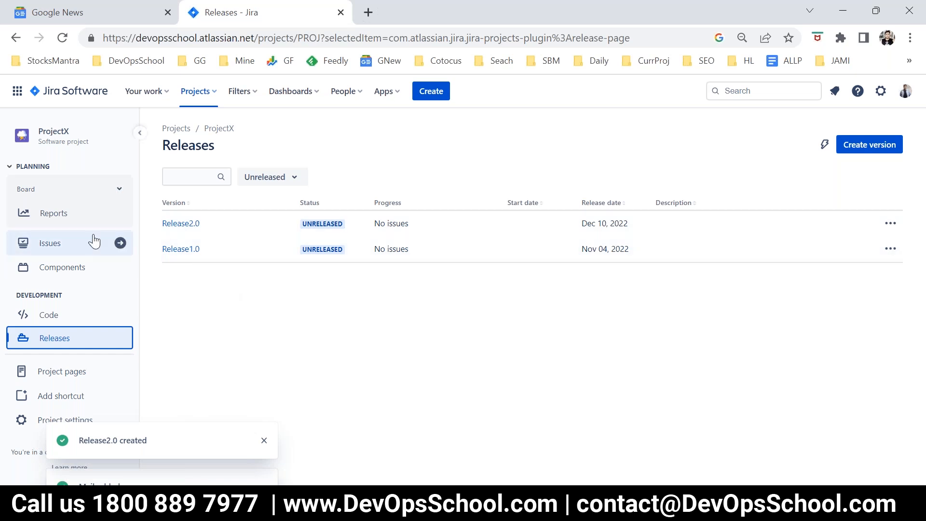
# - Start a new issue in ProjectX, keep the type Bug, and enter the summary "DevOpsSchool.com is not working"
pyautogui.click(422, 97)
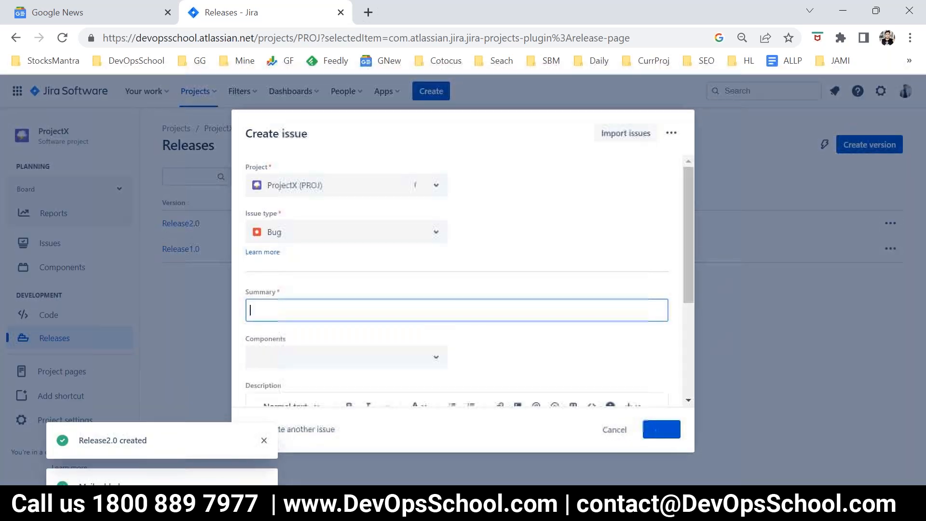
pyautogui.click(345, 184)
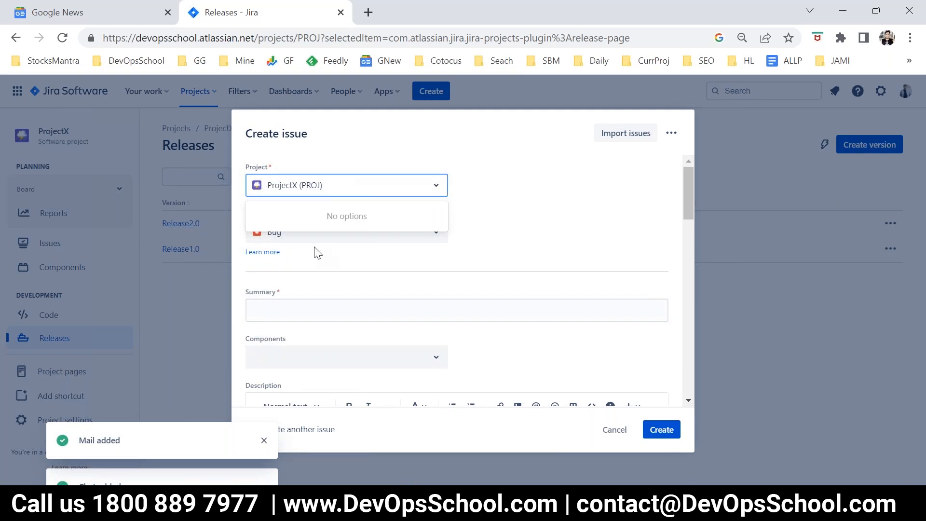
pyautogui.click(310, 234)
pyautogui.click(548, 221)
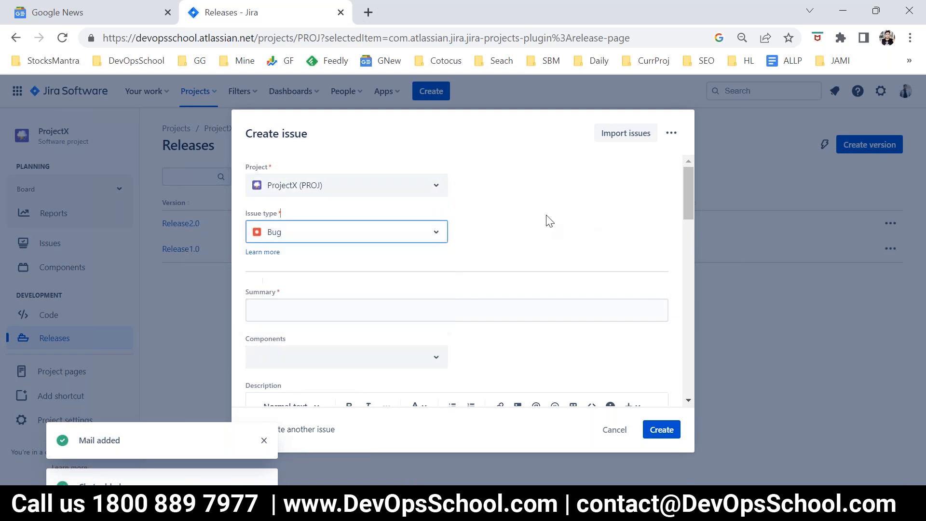
pyautogui.click(318, 316)
pyautogui.hotkey('ctrl', 'v')
pyautogui.hotkey('ctrl', 'a')
pyautogui.write('DevOpsSchool.com is t not working')
pyautogui.hotkey('ctrl', 'a')
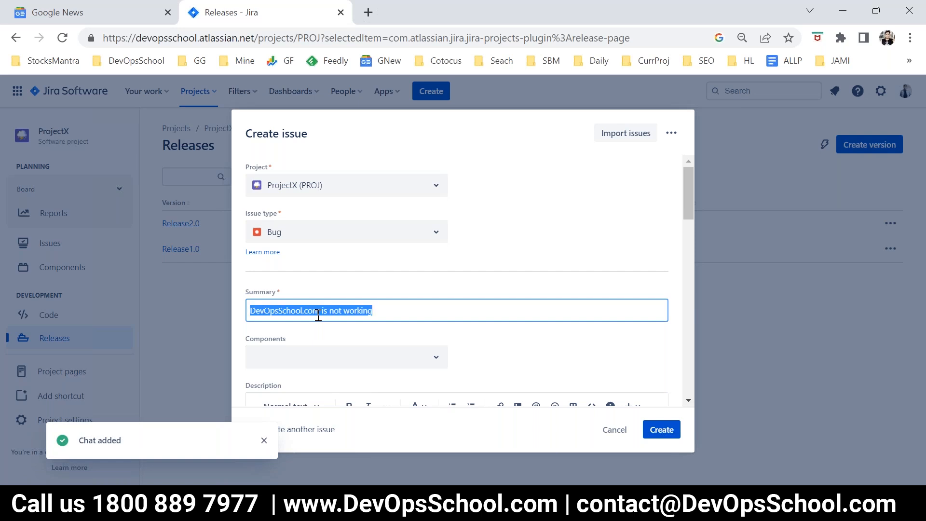
# - Assign the Frontend component to the new bug issue
pyautogui.scroll(-3, 318, 315)
pyautogui.click(436, 213)
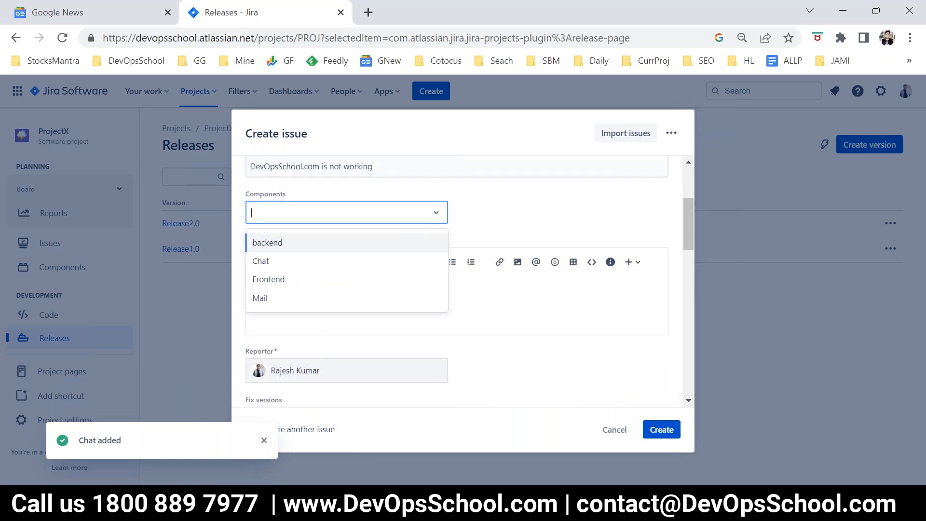
pyautogui.click(286, 280)
# - Fill the issue's description with repeated copies of the text "DevOpsSchool.com is not working"
pyautogui.click(338, 299)
pyautogui.hotkey('ctrl', 'v')
pyautogui.hotkey('ctrl', 'v')
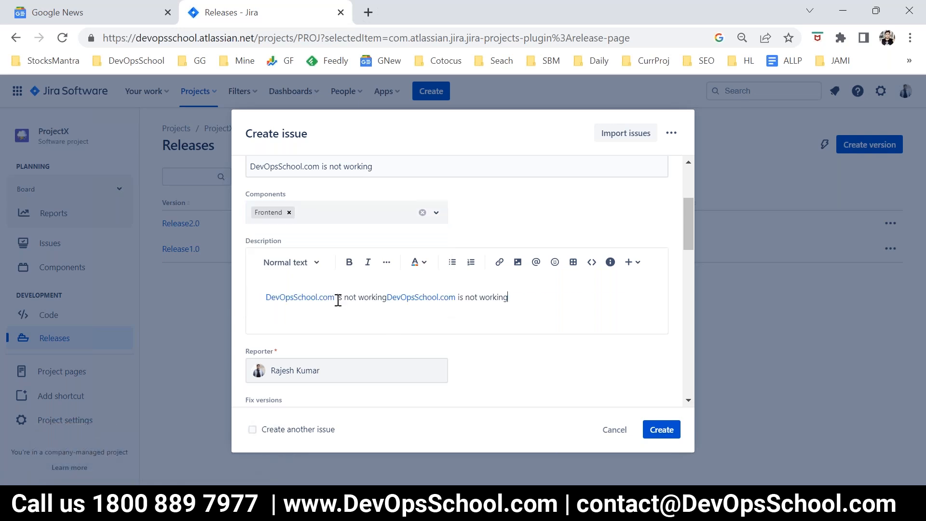
pyautogui.hotkey('ctrl', 'v')
pyautogui.hotkey('ctrl', 'v')
pyautogui.hotkey('ctrl', 'v')
pyautogui.hotkey('ctrl', 'v')
pyautogui.hotkey('ctrl', 'v')
pyautogui.hotkey('ctrl', 'v')
pyautogui.hotkey('ctrl', 'v')
pyautogui.hotkey('ctrl', 'v')
pyautogui.hotkey('ctrl', 'v')
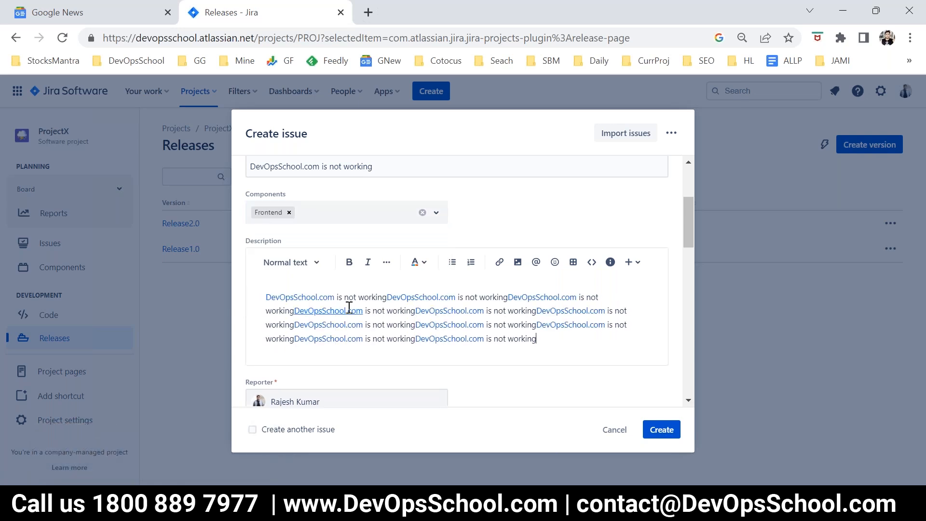
# - Set the bug issue's fix version to Release1.0
pyautogui.scroll(-3, 348, 309)
pyautogui.click(433, 305)
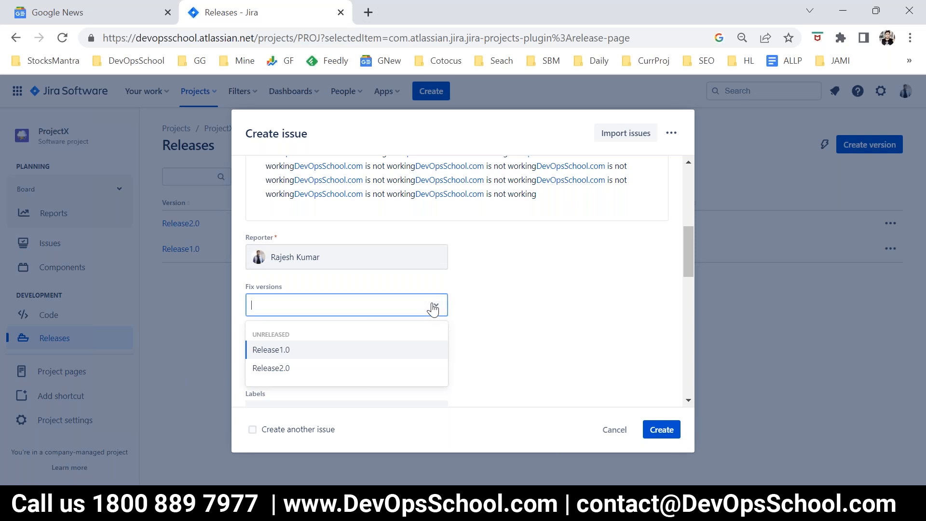
pyautogui.click(299, 349)
# - Leave priority, estimate and environment as they are and set the issue's due date to 10/20/2022
pyautogui.scroll(-2, 412, 309)
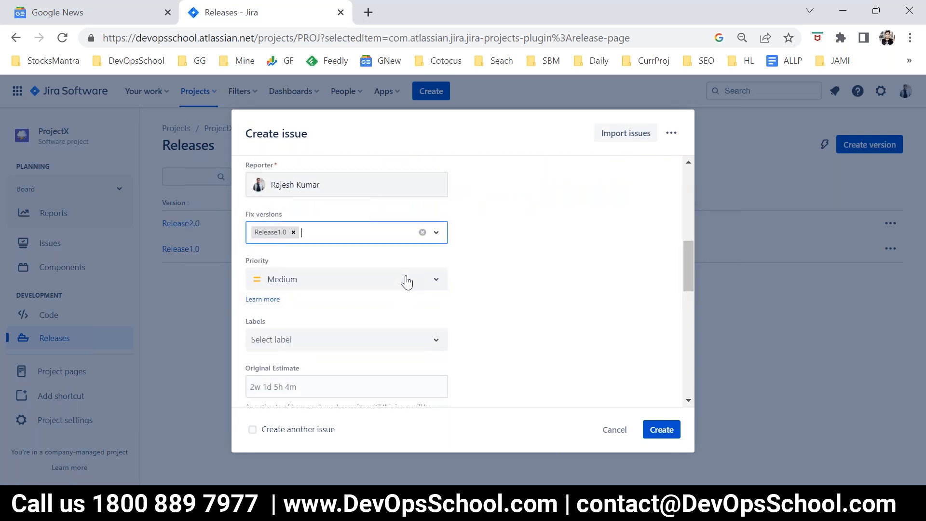
pyautogui.scroll(-5, 383, 331)
pyautogui.click(325, 301)
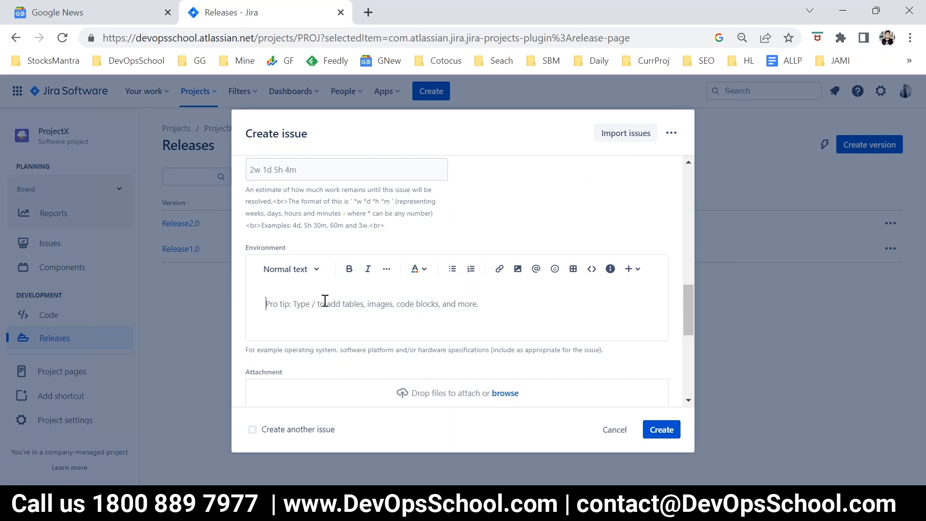
pyautogui.scroll(-3, 455, 251)
pyautogui.click(434, 345)
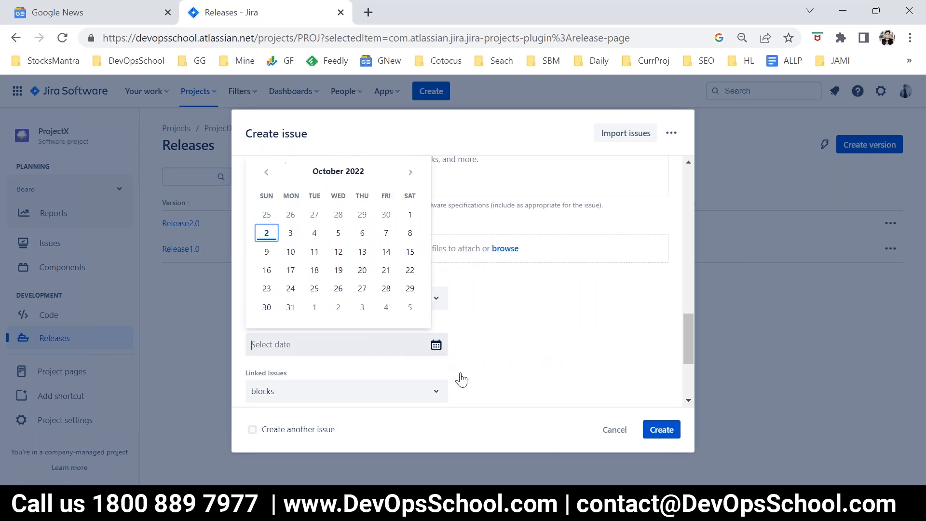
pyautogui.click(363, 270)
pyautogui.scroll(-3, 562, 355)
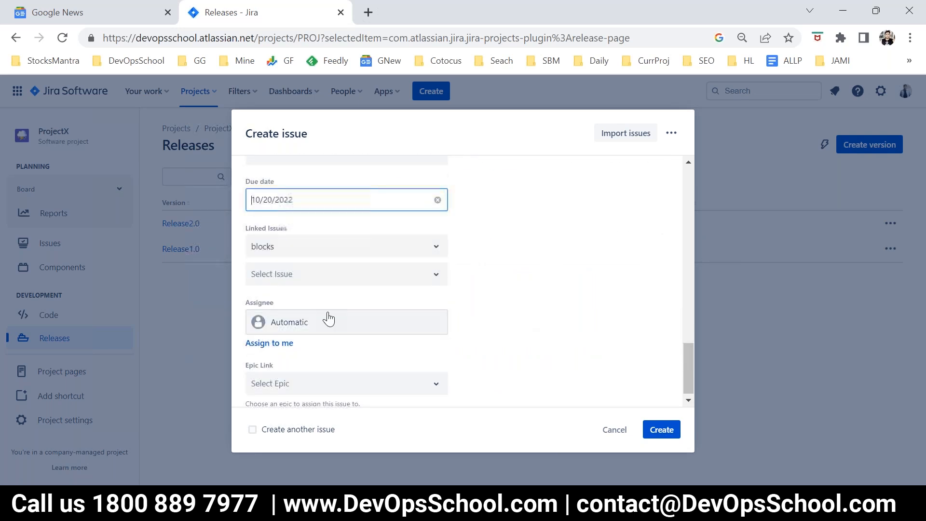
# - Assign the new bug issue to the signed-in account and create it
pyautogui.click(279, 343)
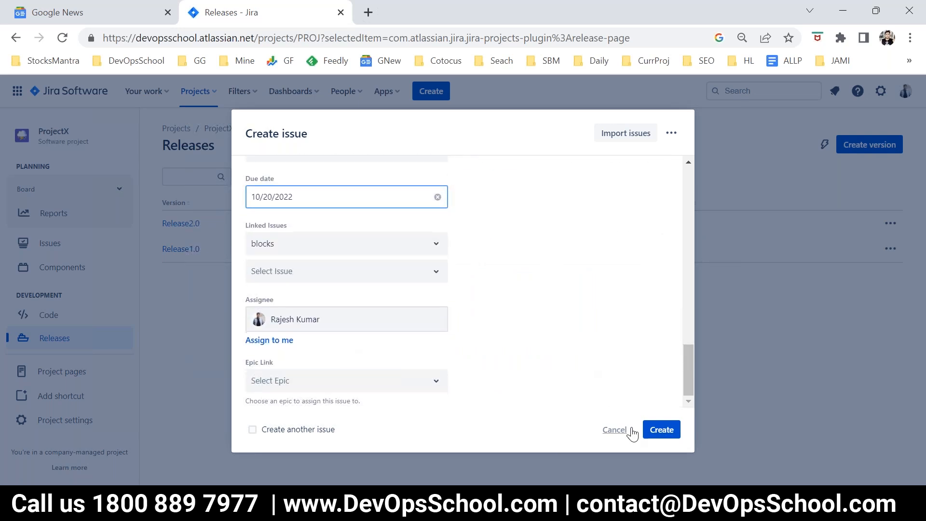
pyautogui.click(655, 437)
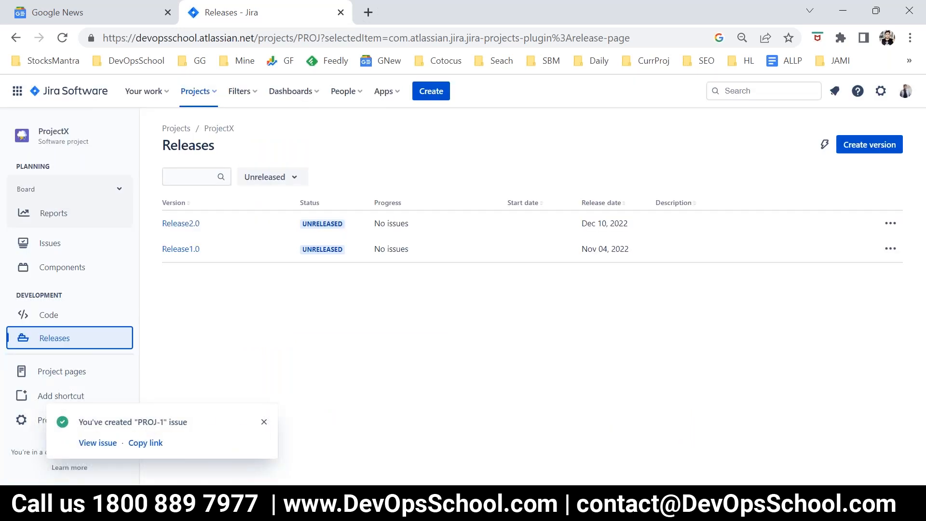
# - Open the issue "DevOpsSchool.com is not working" from the assigned work and dismiss the issue view tour
pyautogui.click(147, 93)
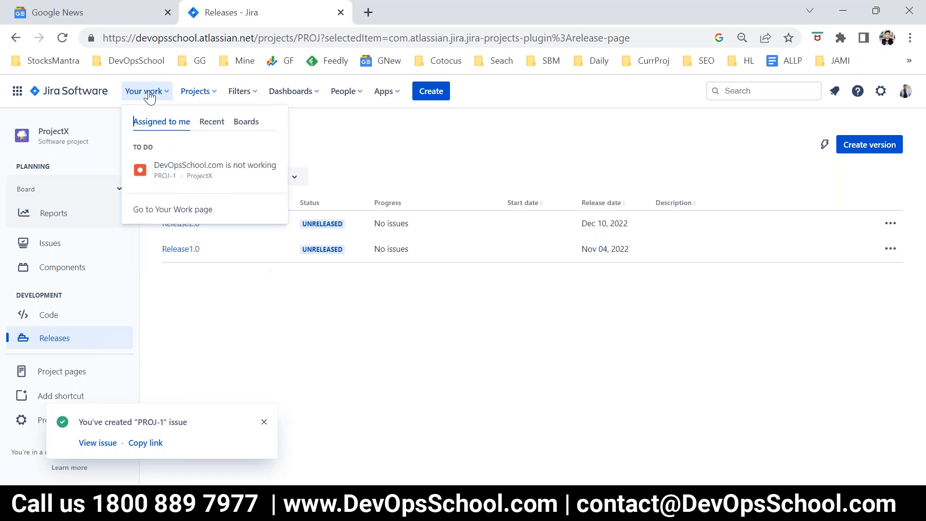
pyautogui.click(176, 163)
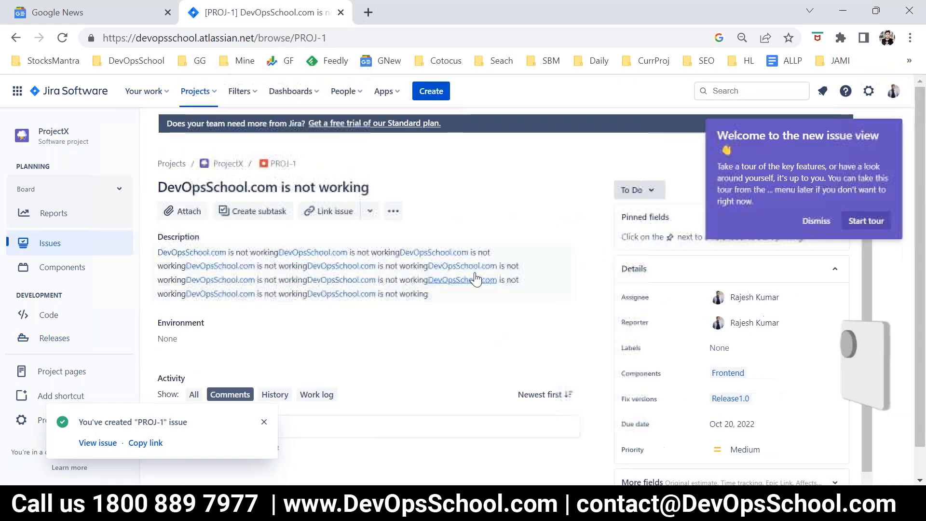
pyautogui.click(815, 218)
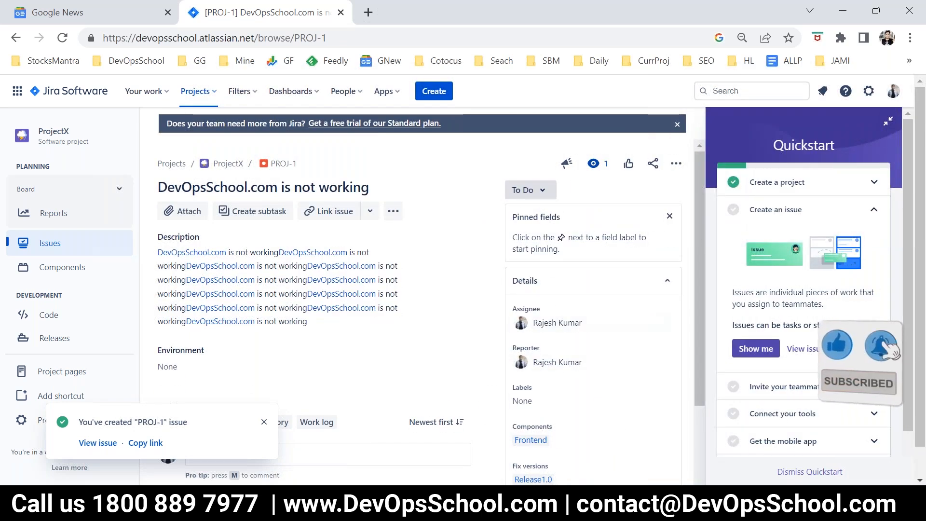
# - Set the PROJ-1 issue's status to In Progress and dismiss the creation notification
pyautogui.click(532, 194)
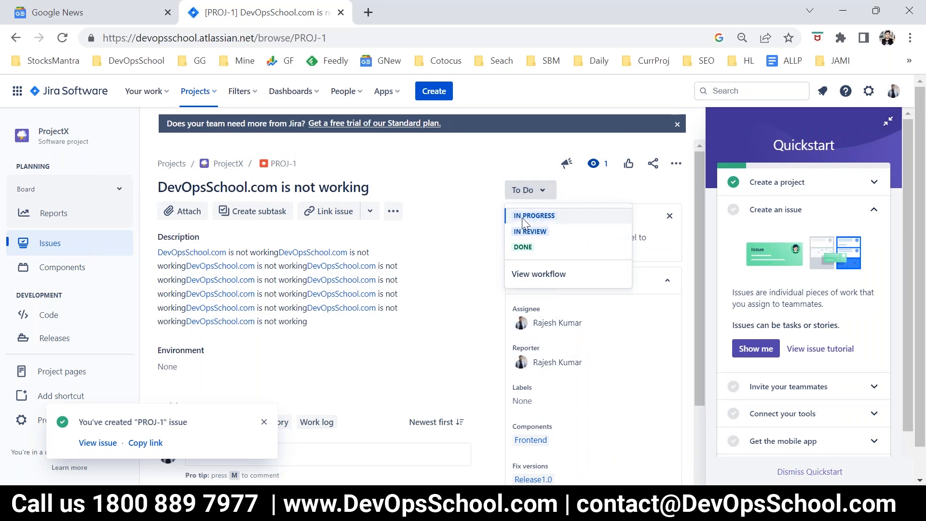
pyautogui.click(529, 217)
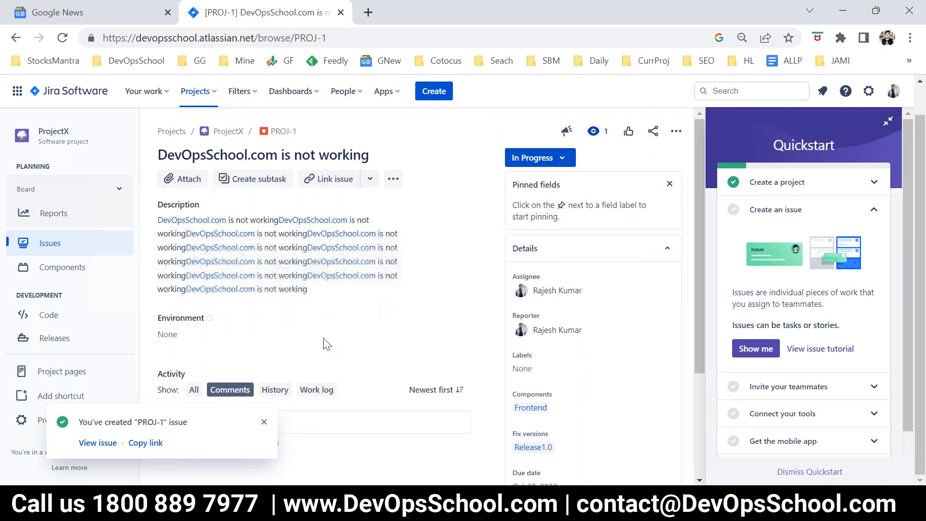
pyautogui.click(263, 423)
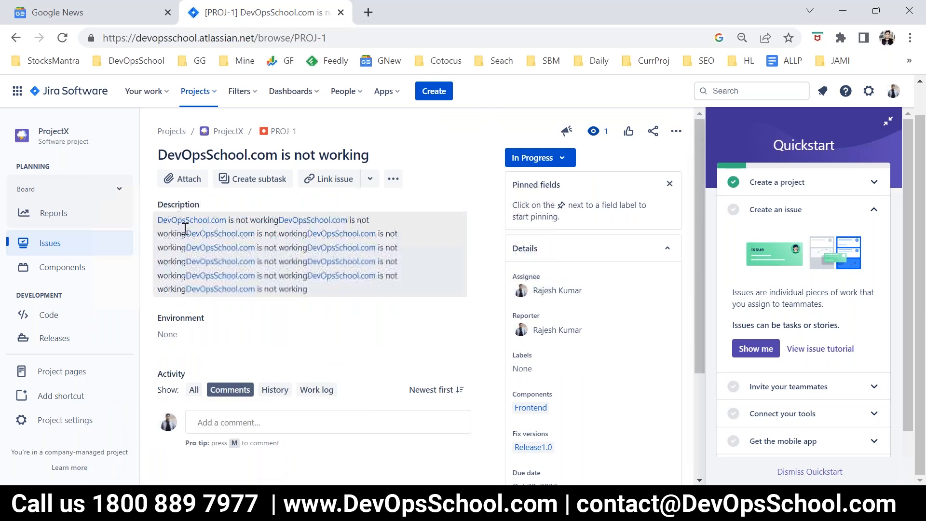
# - Add the comment "i m working on it" to the PROJ-1 issue
pyautogui.click(241, 428)
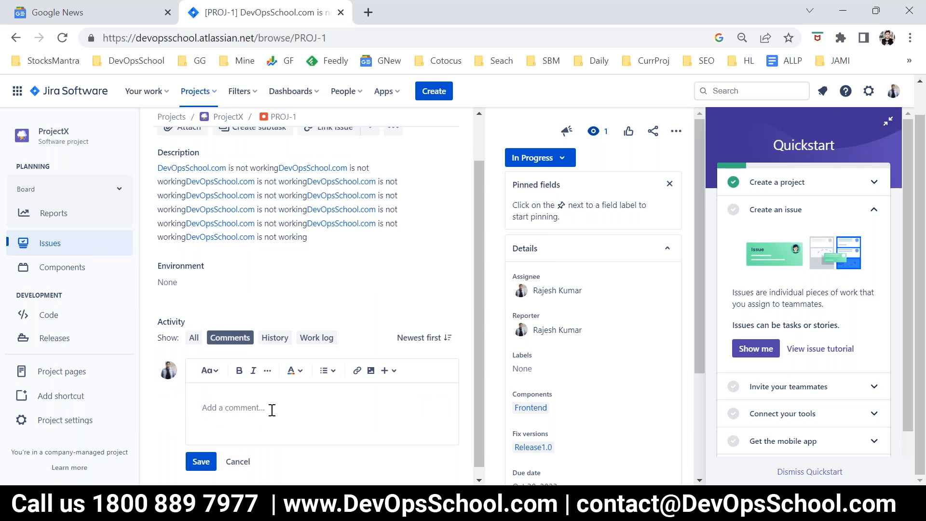
pyautogui.write('i m working on it')
pyautogui.click(201, 462)
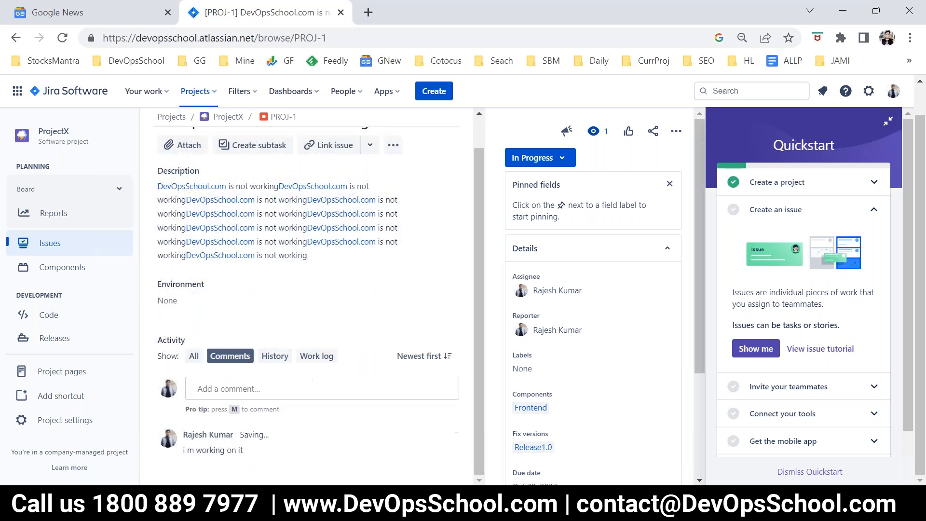
pyautogui.scroll(-2, 410, 318)
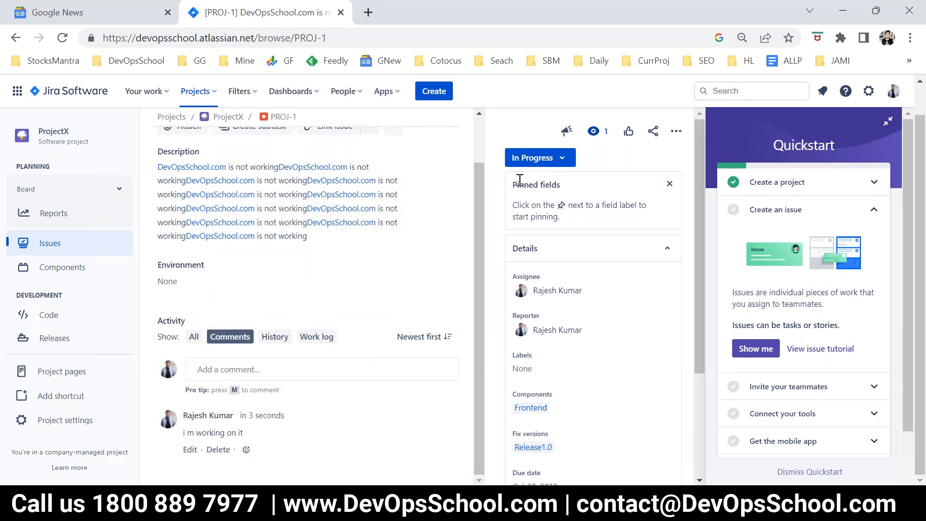
# - Advance the PROJ-1 issue's status to Done
pyautogui.click(529, 158)
pyautogui.click(519, 199)
pyautogui.click(555, 158)
pyautogui.click(564, 215)
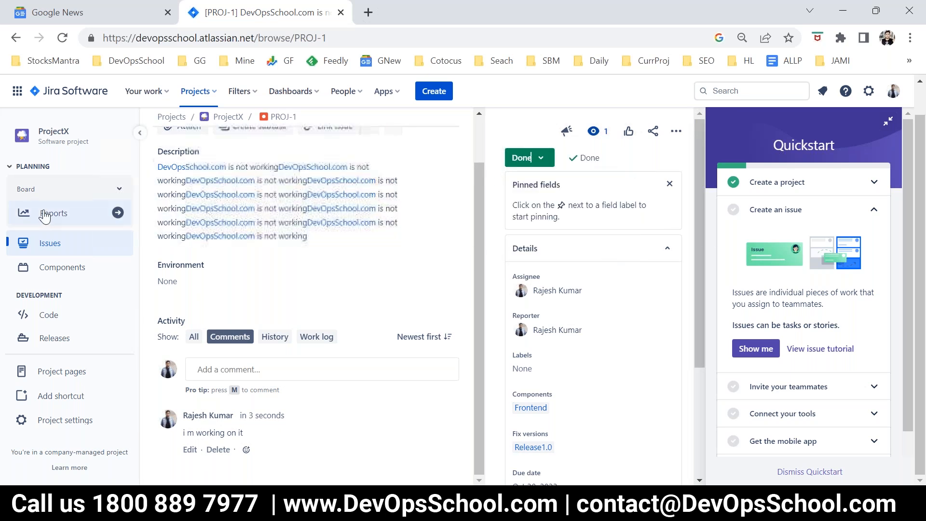
# - Check which open issues are assigned to the signed-in account
pyautogui.click(141, 91)
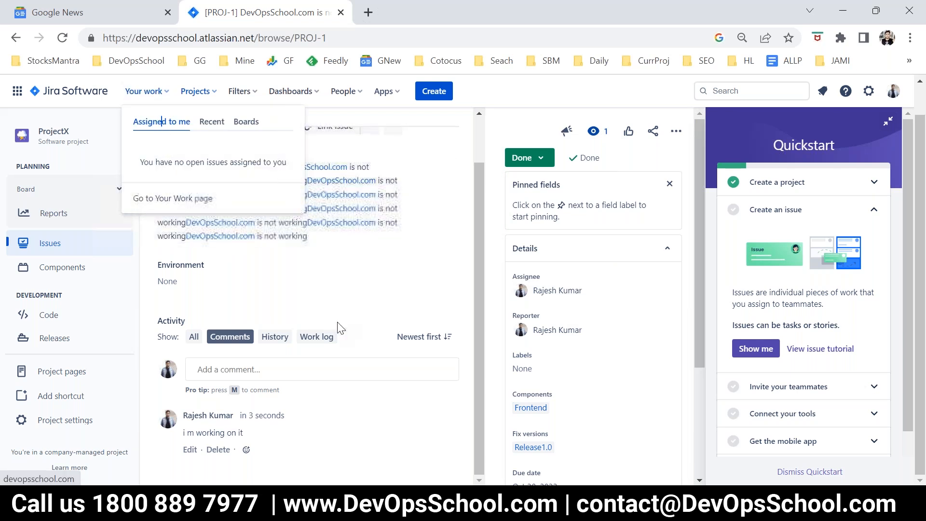
pyautogui.click(438, 176)
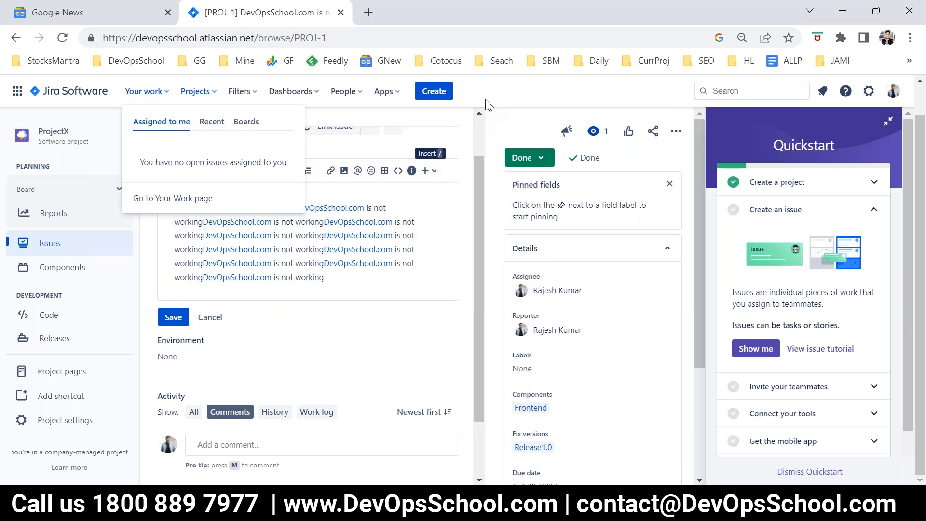
pyautogui.click(486, 98)
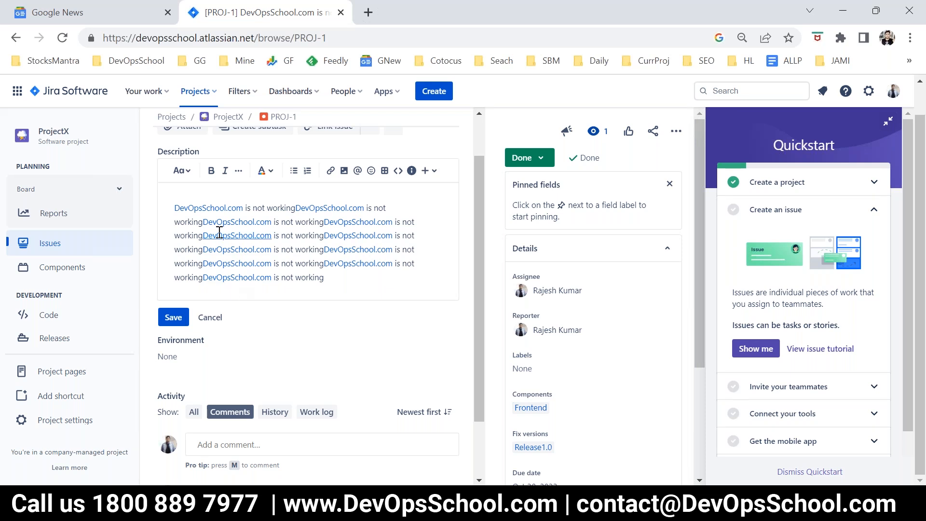
# - Start a new ProjectX bug issue with the draft summary "DevOps is" and review the available issue types, keeping the draft open
pyautogui.click(434, 91)
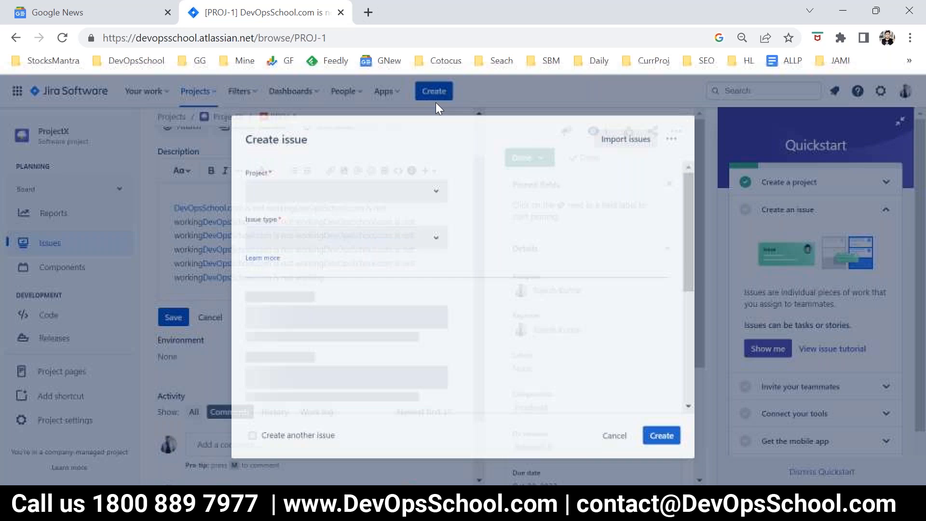
pyautogui.write('DevOps is')
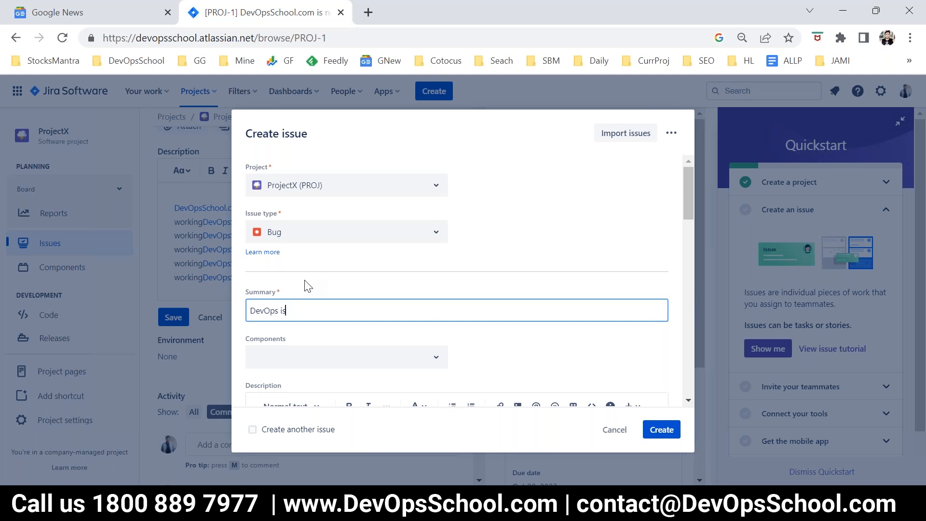
pyautogui.click(319, 238)
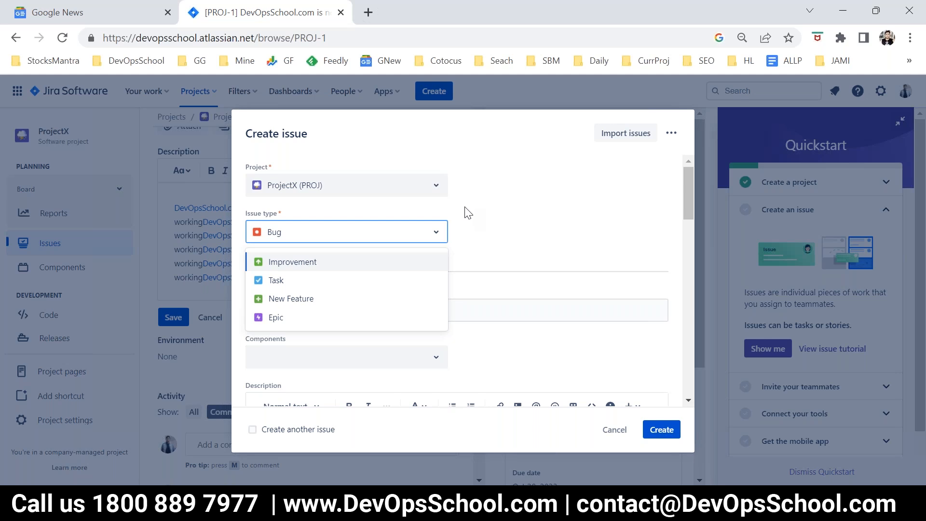
pyautogui.click(614, 431)
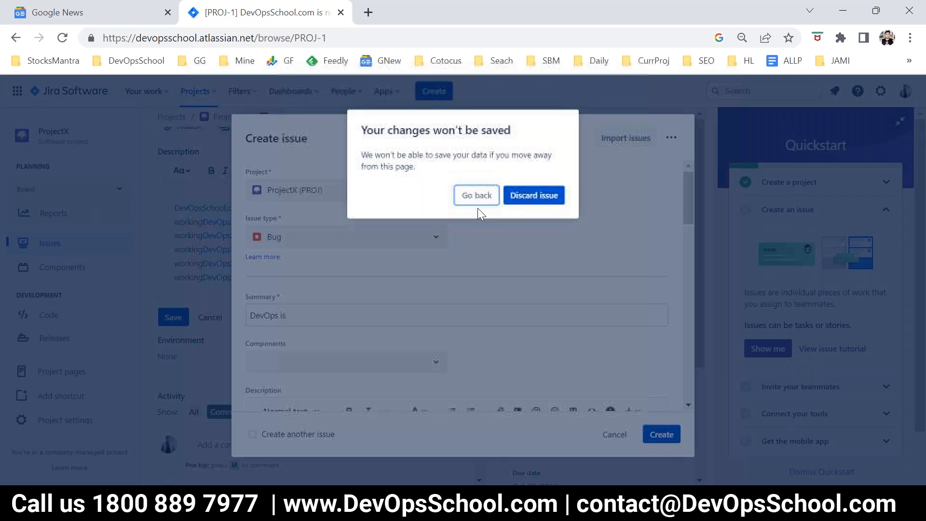
pyautogui.click(487, 199)
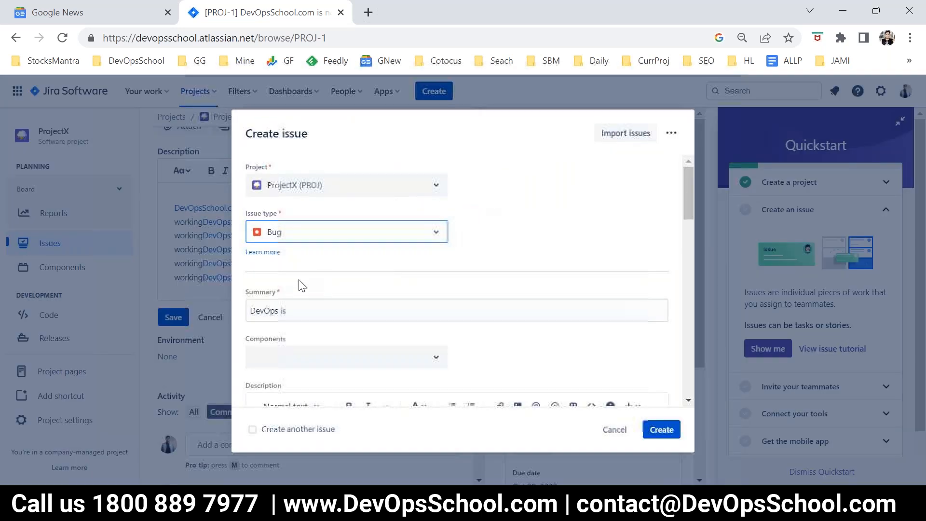
# - Change the new issue's summary to "DevOps has some issues"
pyautogui.click(311, 314)
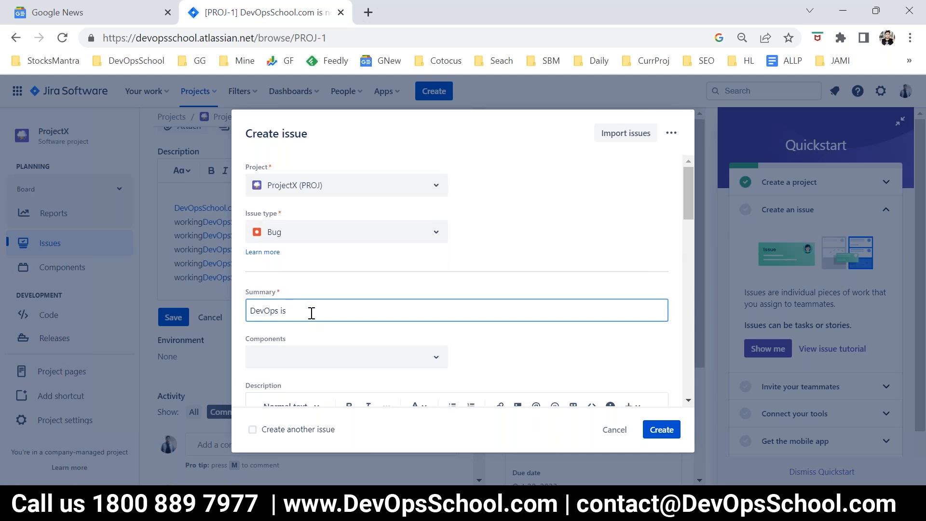
pyautogui.write('has some issues')
pyautogui.hotkey('ctrl', 'a')
pyautogui.press('End')
pyautogui.write('s')
# - Copy the summary text into the new issue's description and create the issue
pyautogui.hotkey('ctrl', 'a')
pyautogui.hotkey('ctrl', 'c')
pyautogui.scroll(-5, 314, 311)
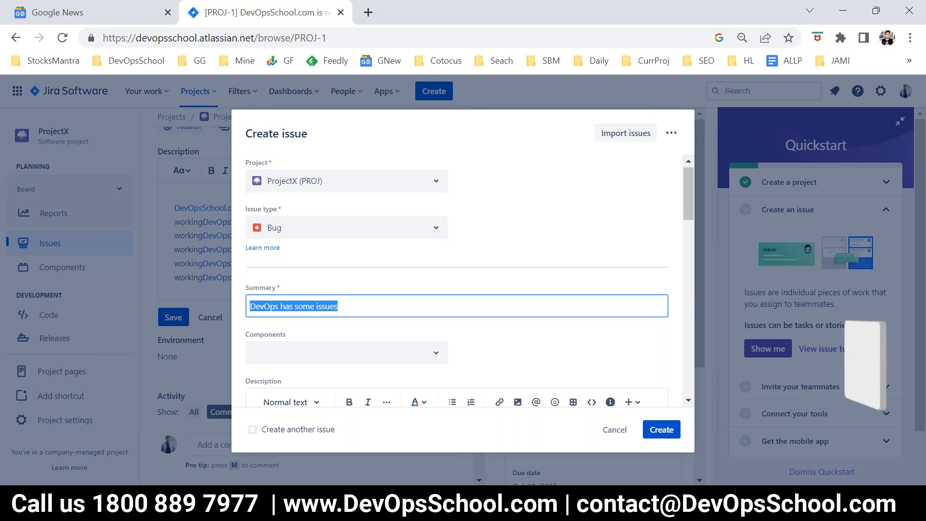
pyautogui.click(314, 170)
pyautogui.hotkey('ctrl', 'v')
pyautogui.click(669, 433)
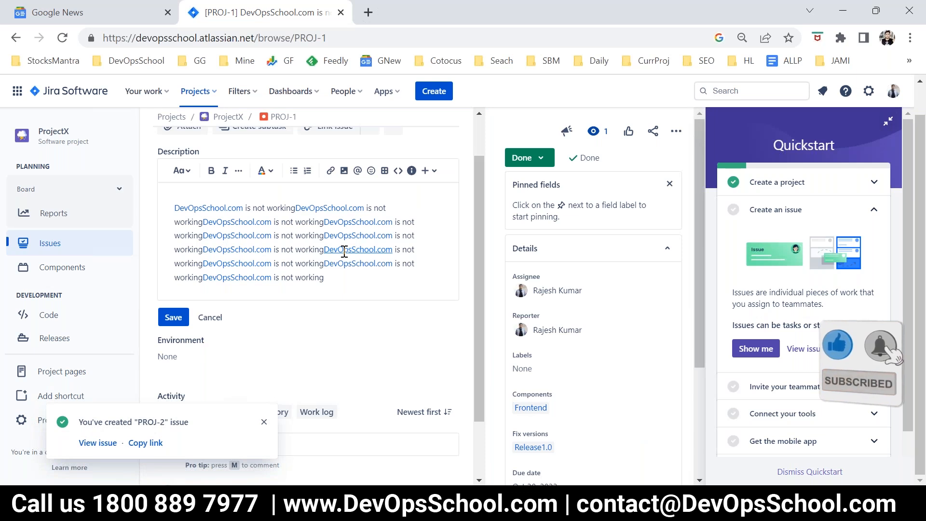
# - View all saved filters and open the advanced issue search to list the recently created issues
pyautogui.scroll(2, 372, 269)
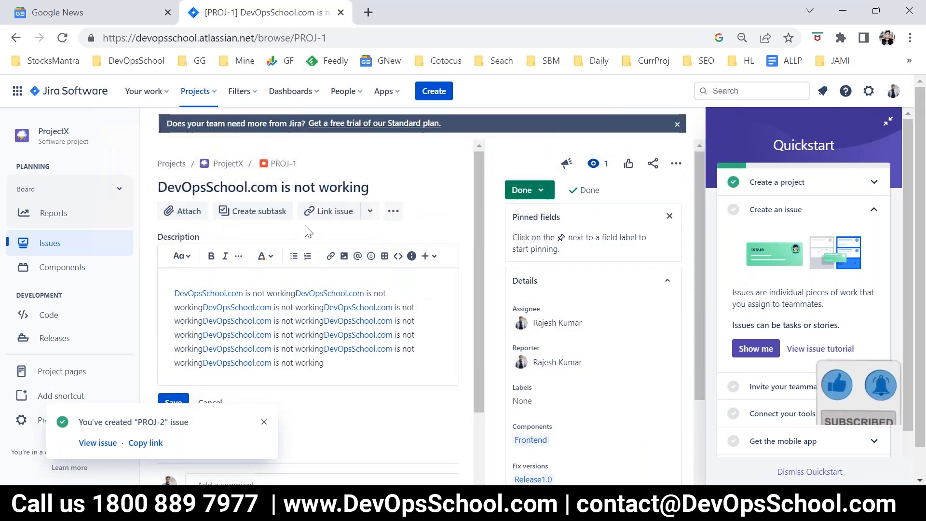
pyautogui.click(244, 89)
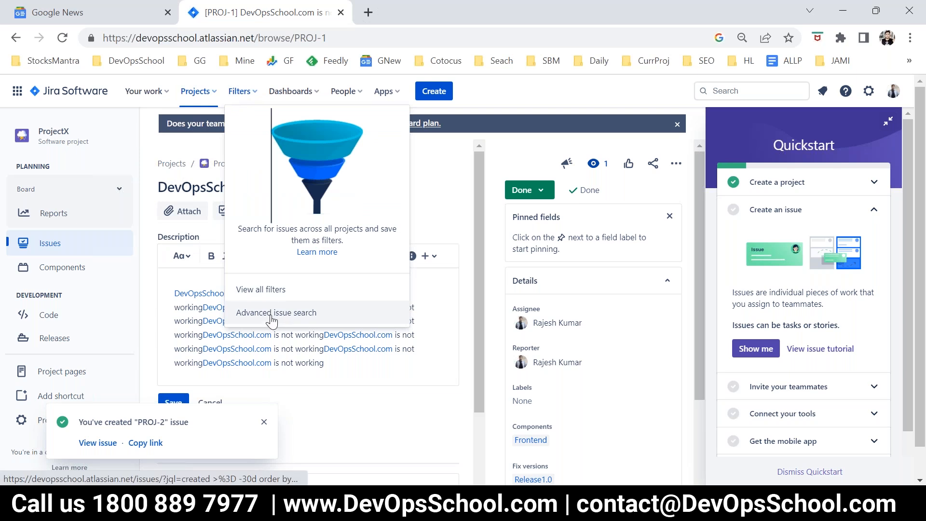
pyautogui.click(250, 292)
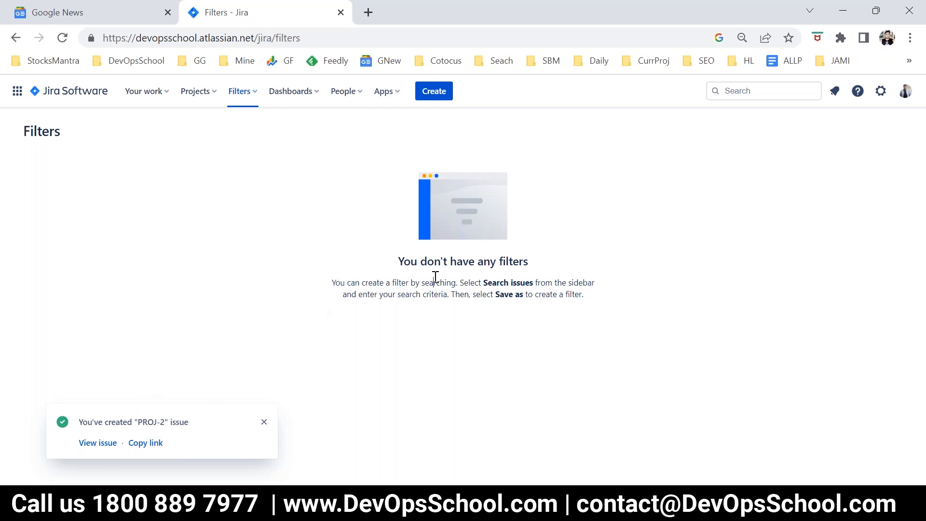
pyautogui.click(241, 92)
pyautogui.click(257, 314)
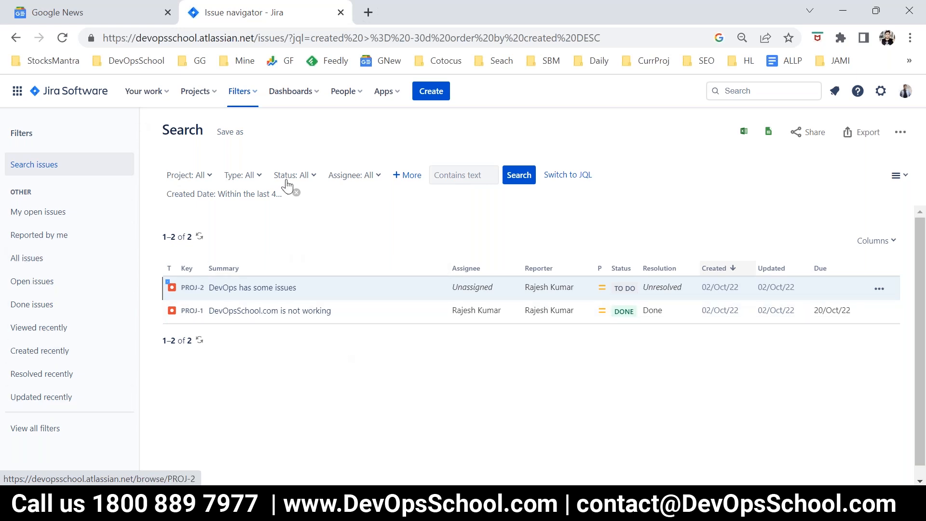
# - Create a new team named "Dev" with only the signed-in account as member
pyautogui.click(347, 94)
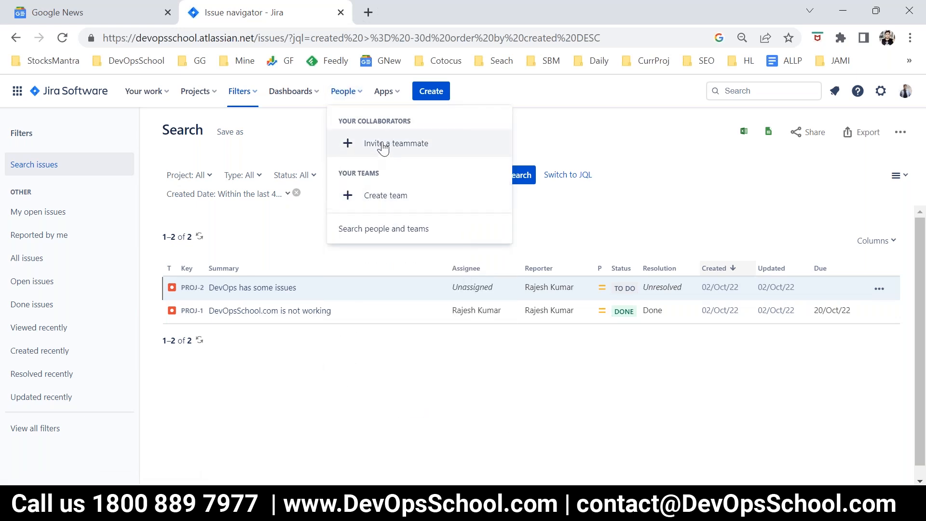
pyautogui.click(382, 197)
pyautogui.write('De')
pyautogui.press('BackSpace')
pyautogui.hotkey('ctrl', 'a')
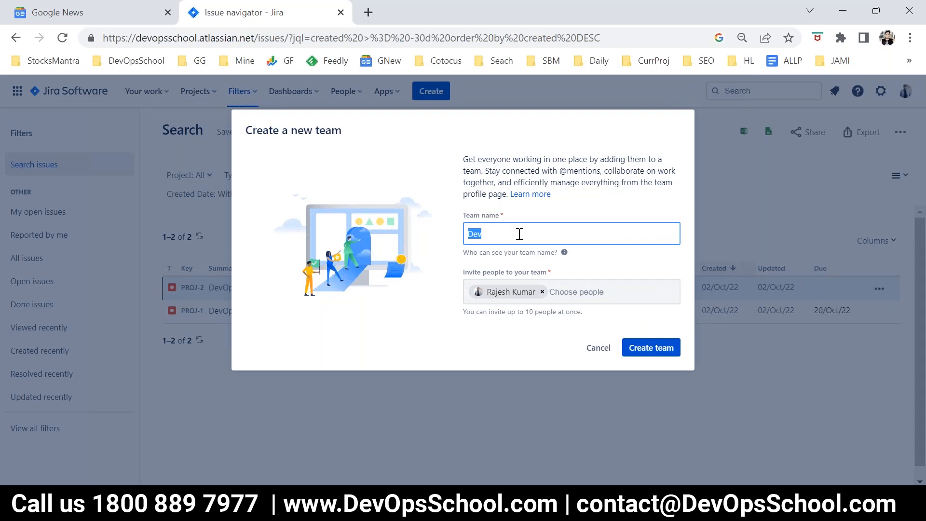
pyautogui.click(649, 343)
# - Create a second team named "QA" with only the signed-in account as member
pyautogui.click(343, 92)
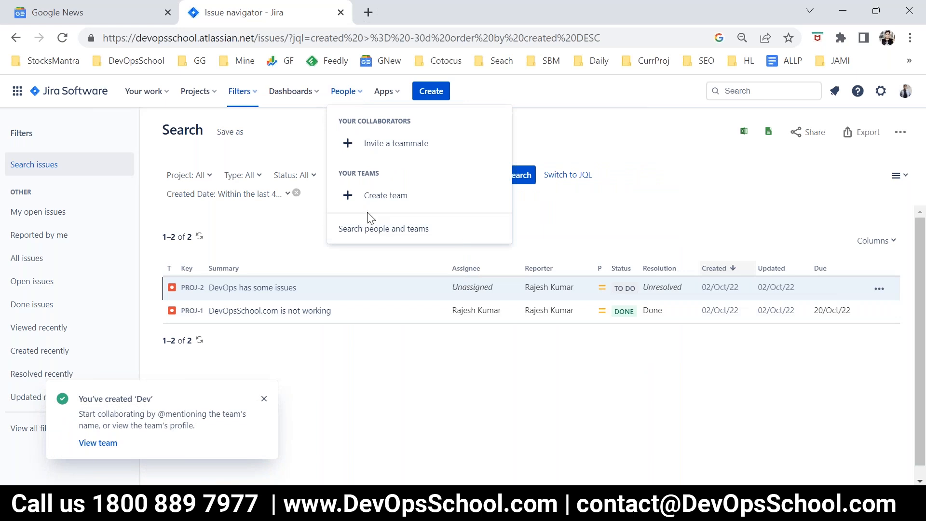
pyautogui.click(369, 197)
pyautogui.write('QA')
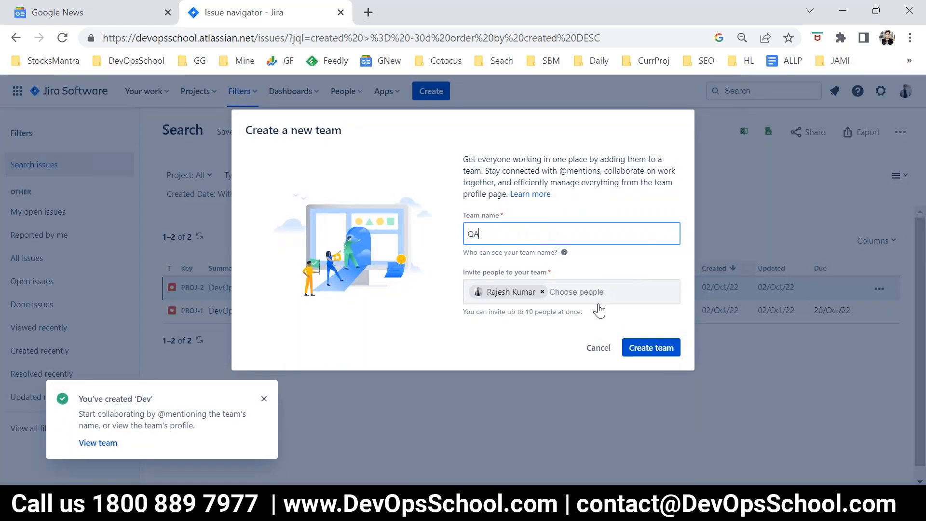
pyautogui.click(632, 347)
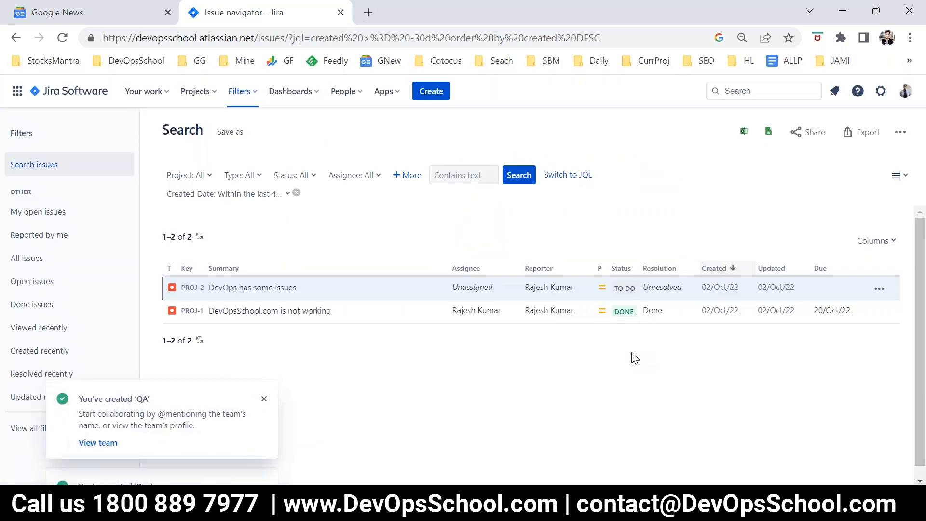
# - Look over the options for people and teams and open the list of all dashboards
pyautogui.click(337, 94)
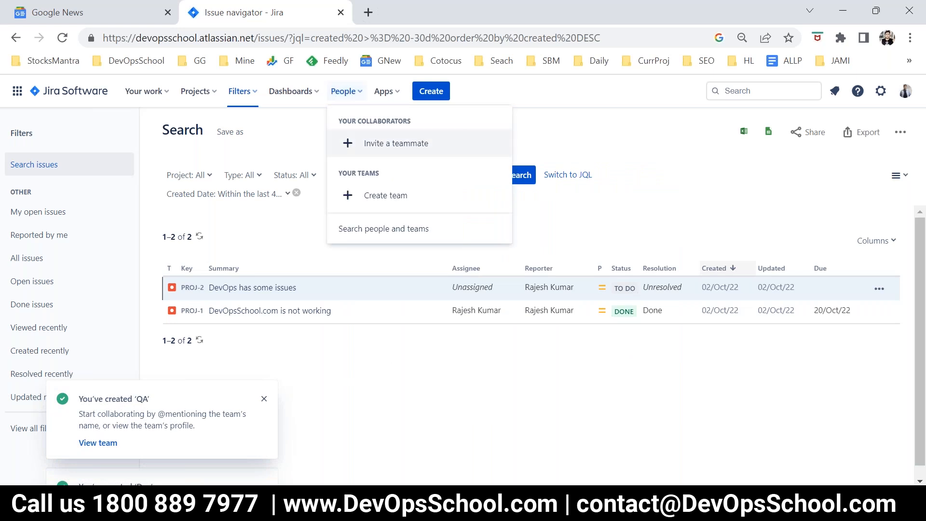
pyautogui.click(291, 91)
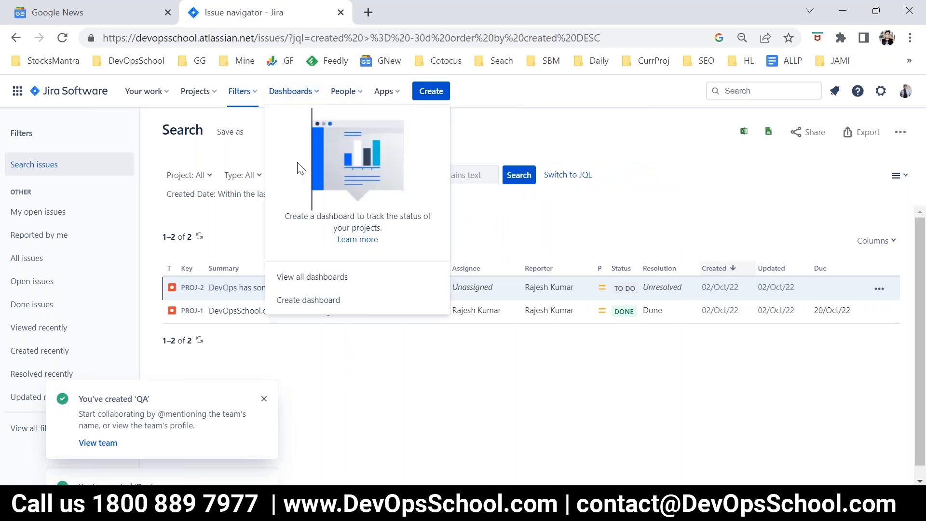
pyautogui.click(309, 279)
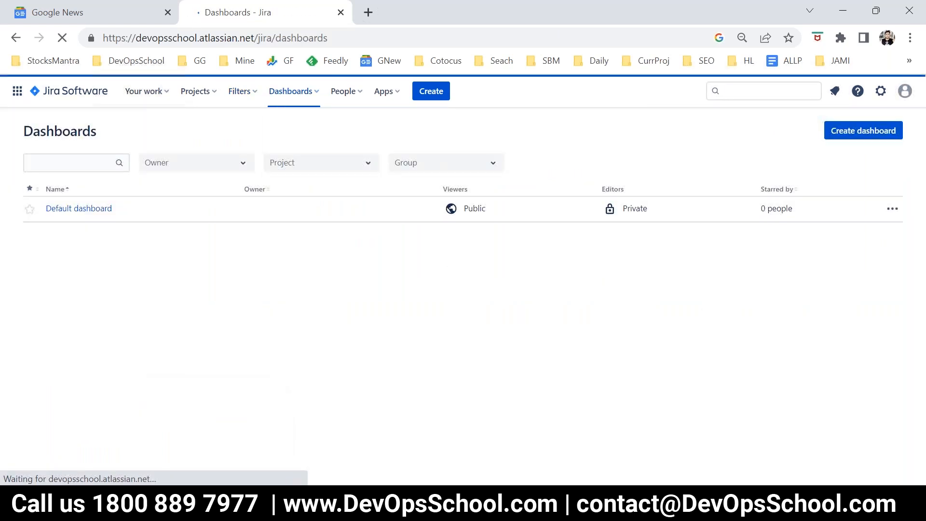
# - Open the Default dashboard and look over the recent work, boards and project options
pyautogui.click(66, 209)
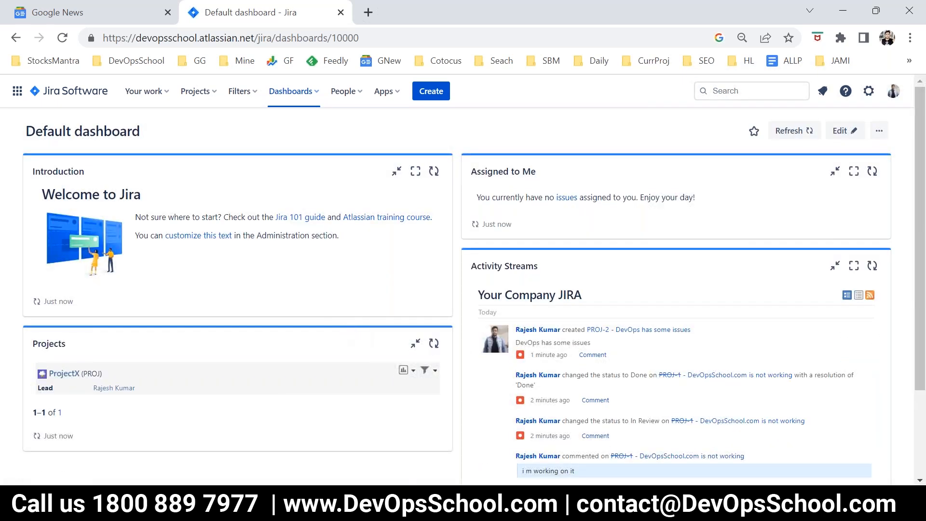
pyautogui.click(925, 133)
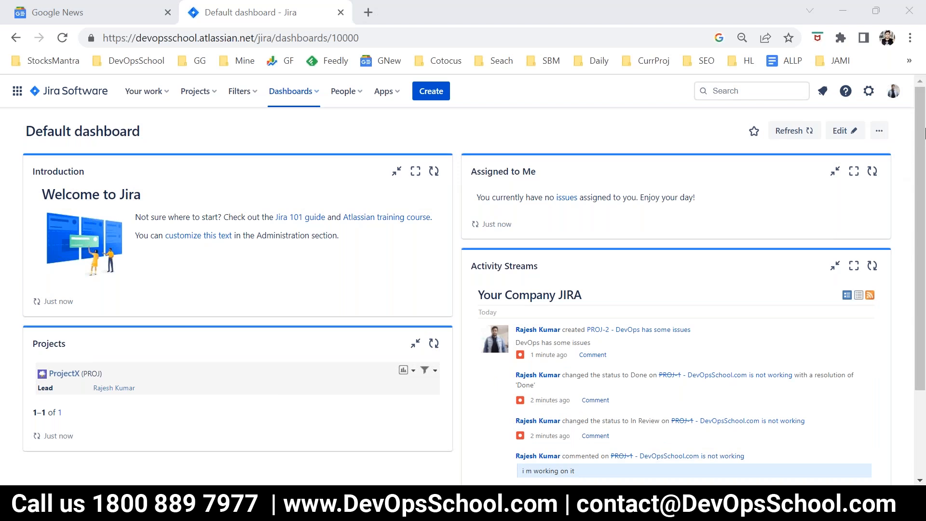
pyautogui.click(161, 95)
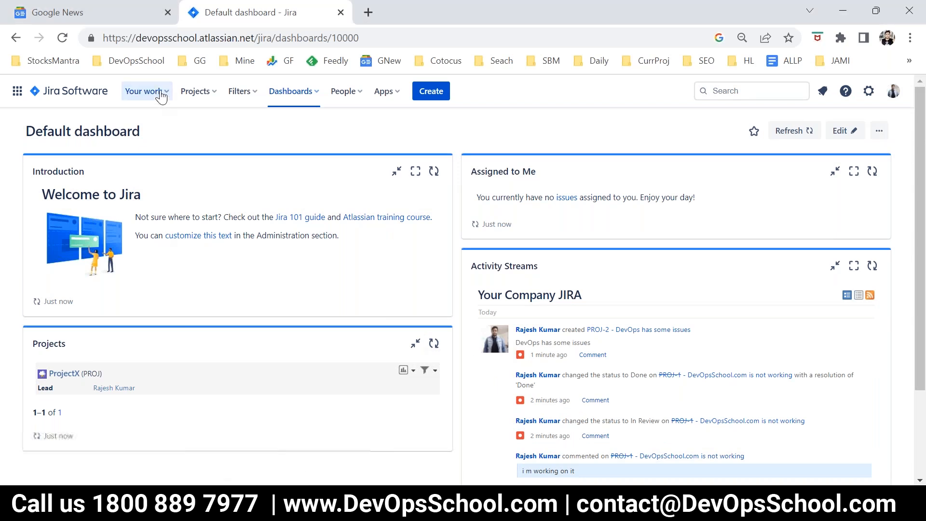
pyautogui.click(212, 123)
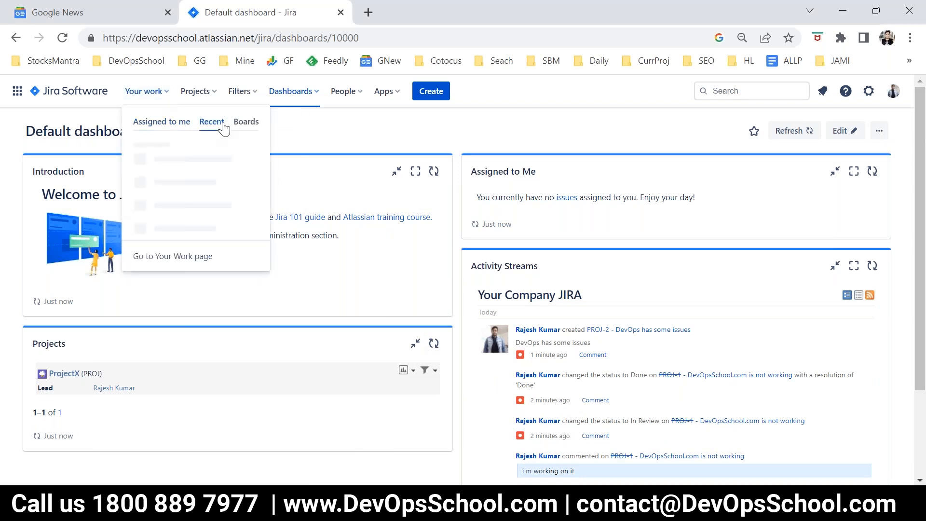
pyautogui.click(246, 126)
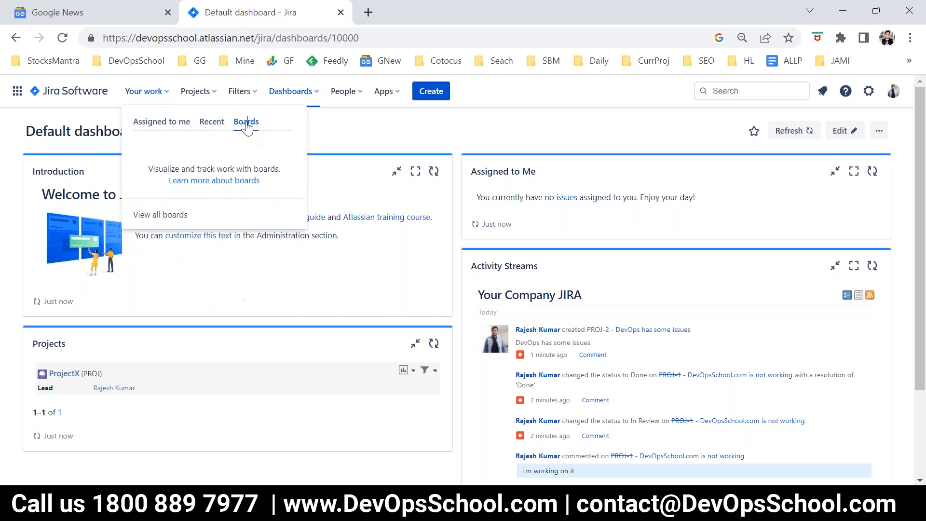
pyautogui.click(197, 94)
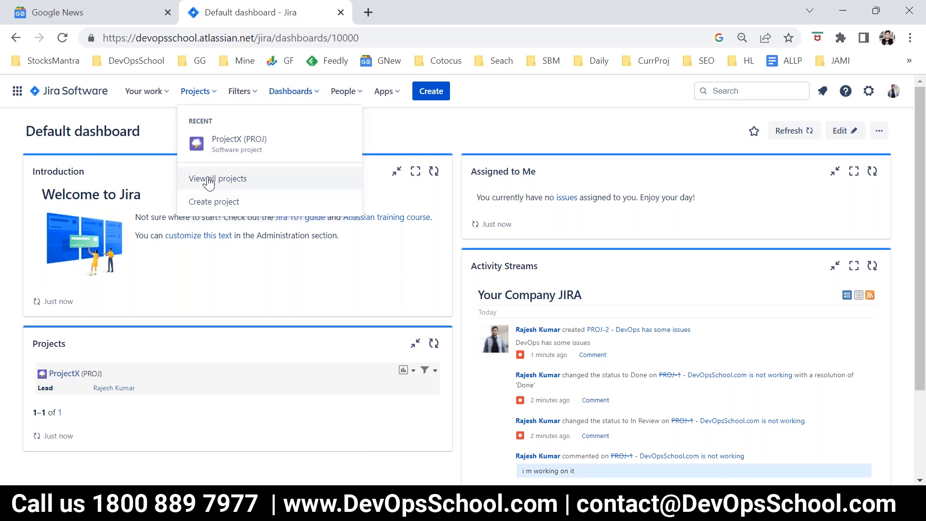
# - Go to the Your work page, view all projects and open ProjectX
pyautogui.click(84, 103)
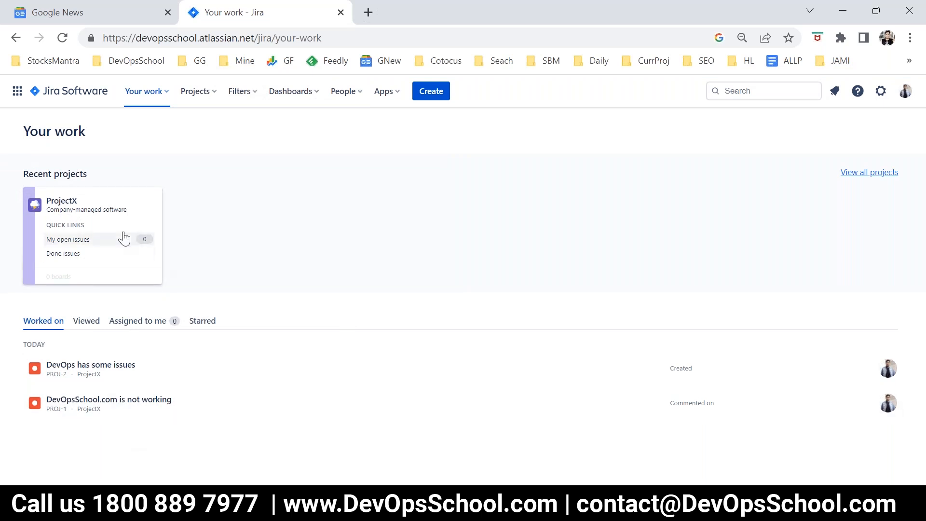
pyautogui.click(848, 175)
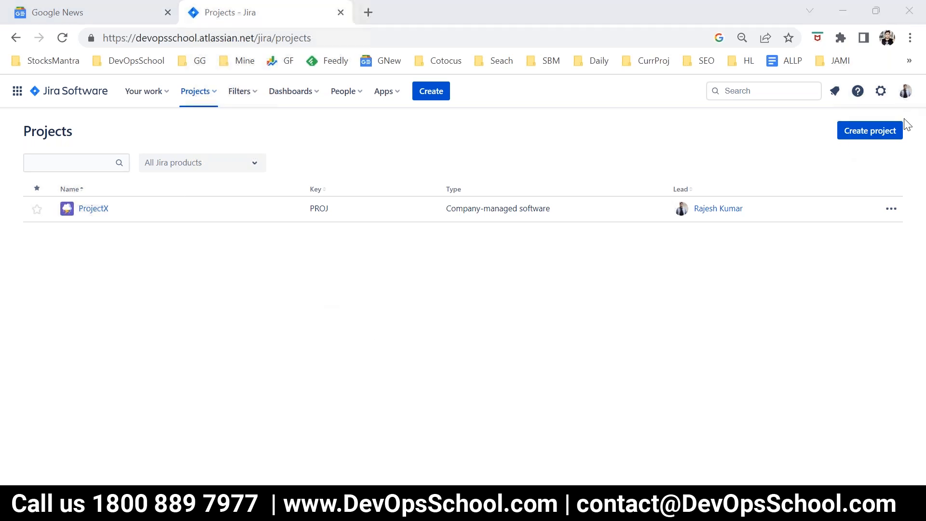
pyautogui.click(96, 210)
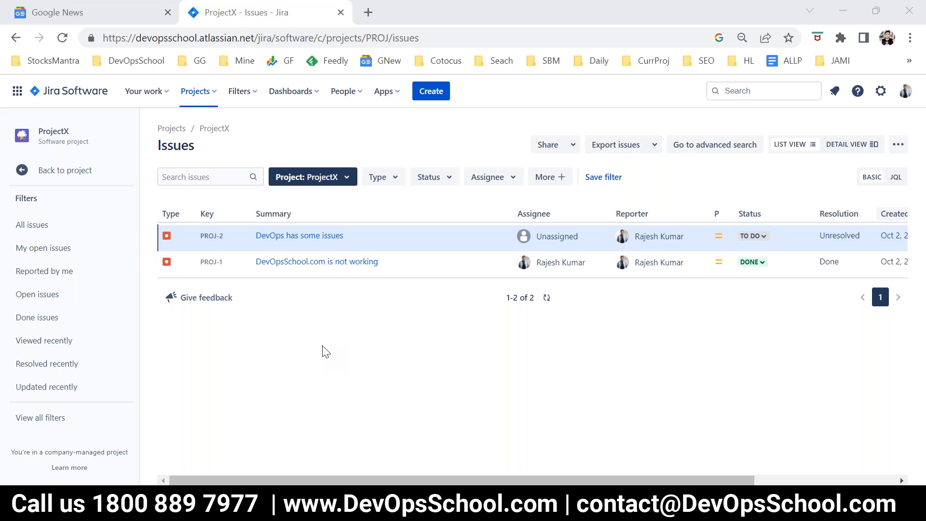
# - Close the Google News page and consult the raj.txt notes in Notepad before returning to the ProjectX issues
pyautogui.click(168, 12)
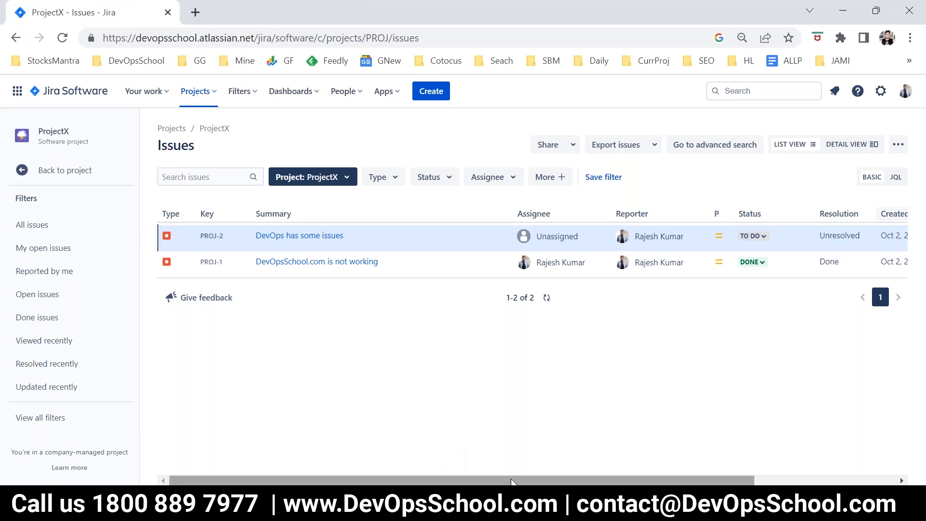
pyautogui.click(471, 505)
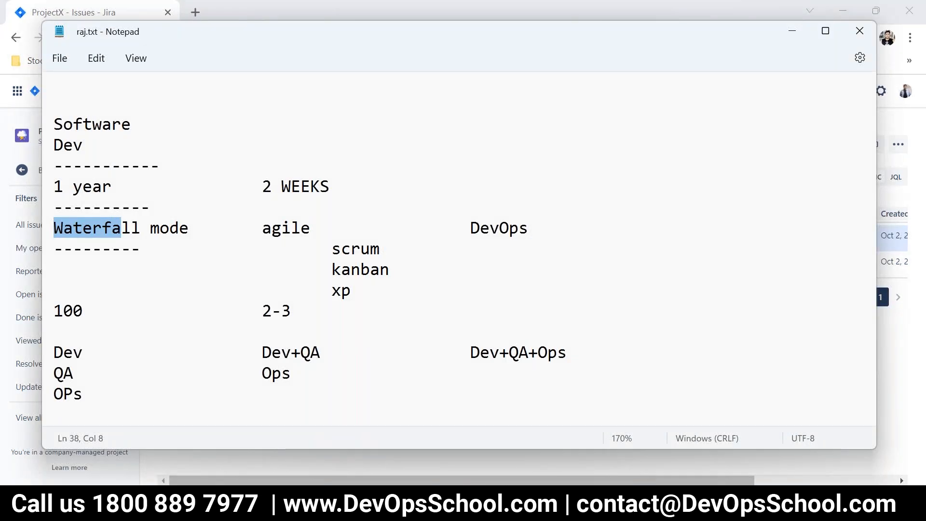
pyautogui.click(471, 504)
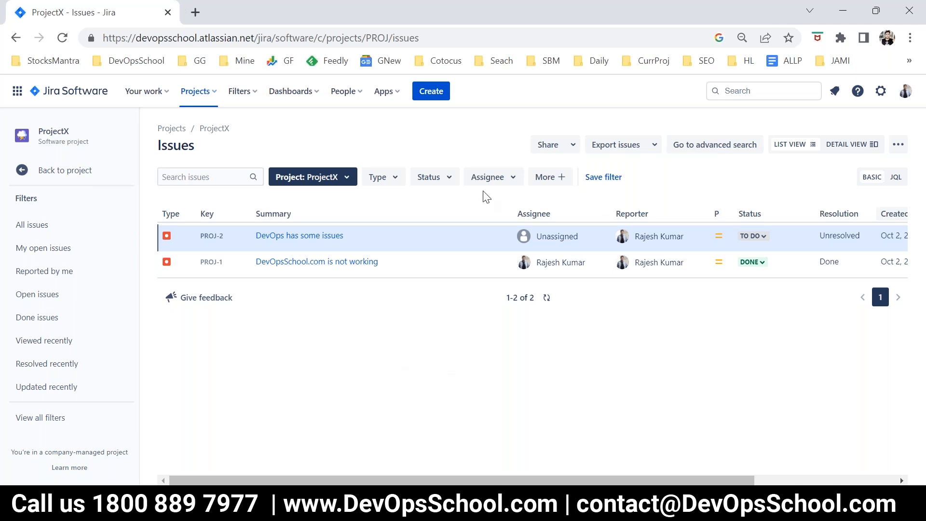
# - Review the issue types offered when creating a ProjectX issue and cancel the new issue
pyautogui.click(424, 96)
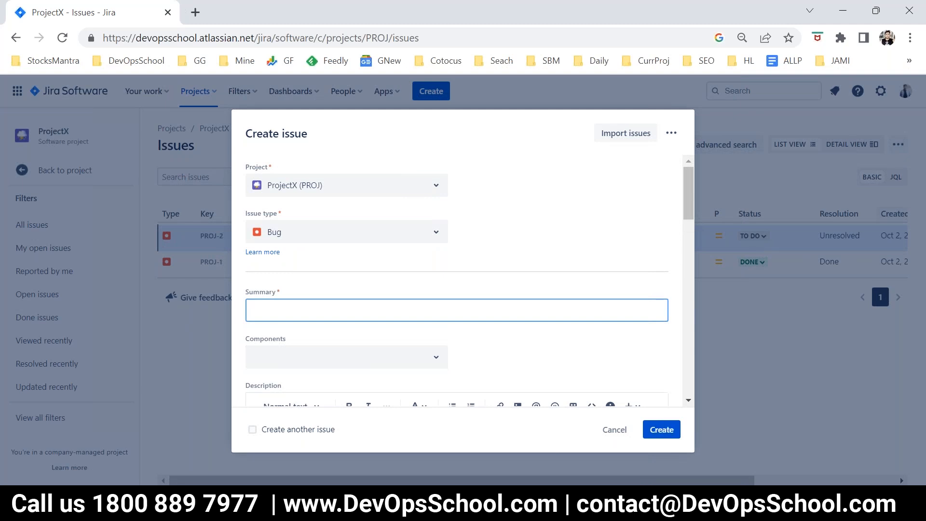
pyautogui.moveTo(245, 211); pyautogui.dragTo(276, 210)
pyautogui.click(312, 240)
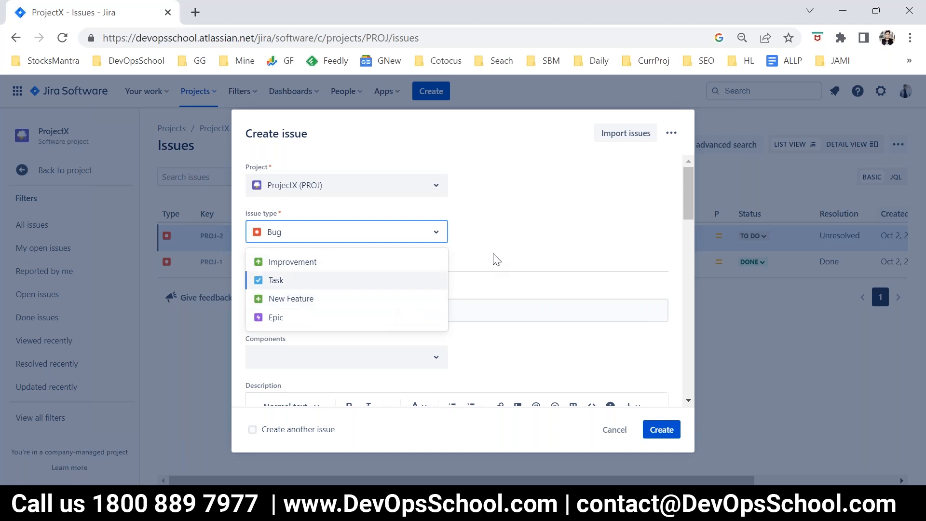
pyautogui.click(513, 221)
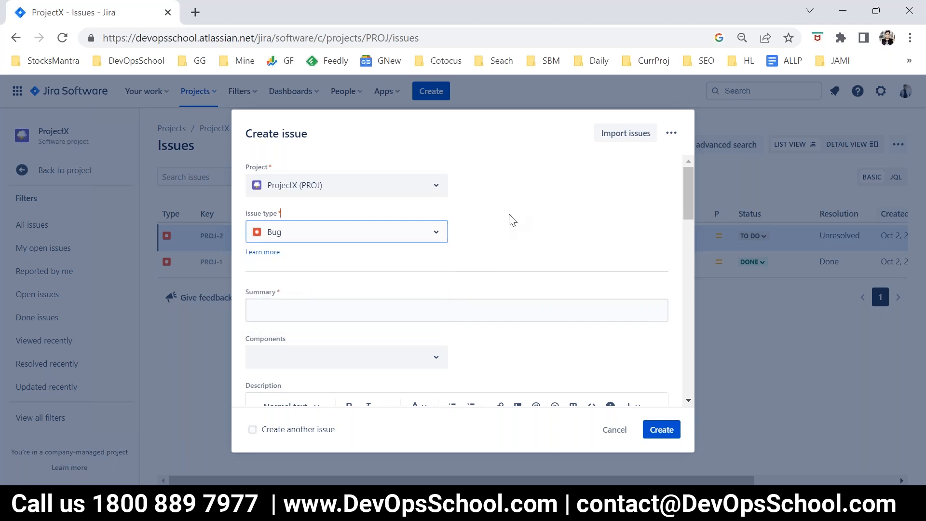
pyautogui.click(618, 432)
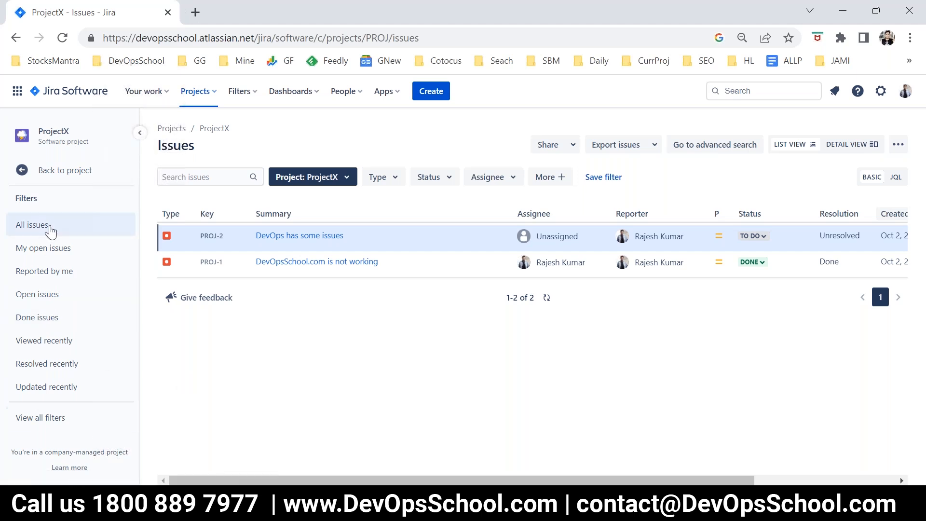
# - Open ProjectX's project settings and examine the available sections, including the expanded Issues options
pyautogui.click(54, 171)
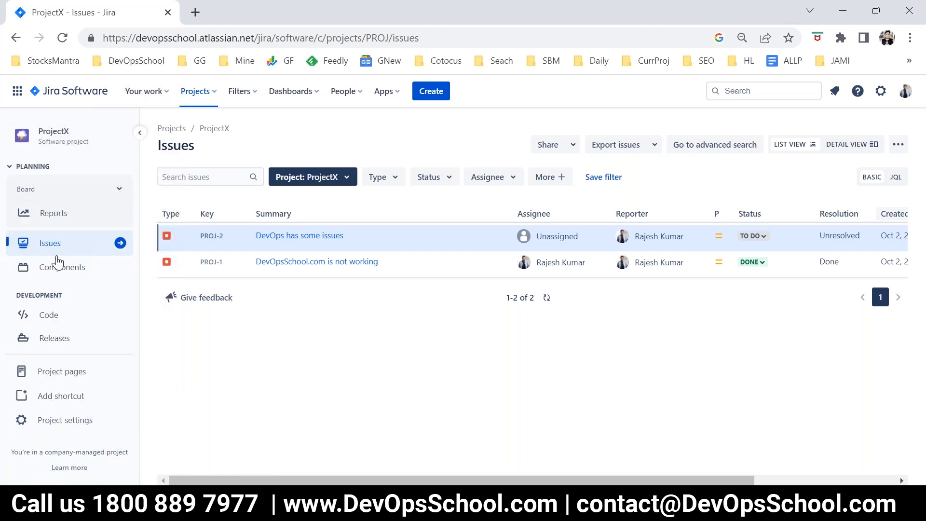
pyautogui.click(64, 424)
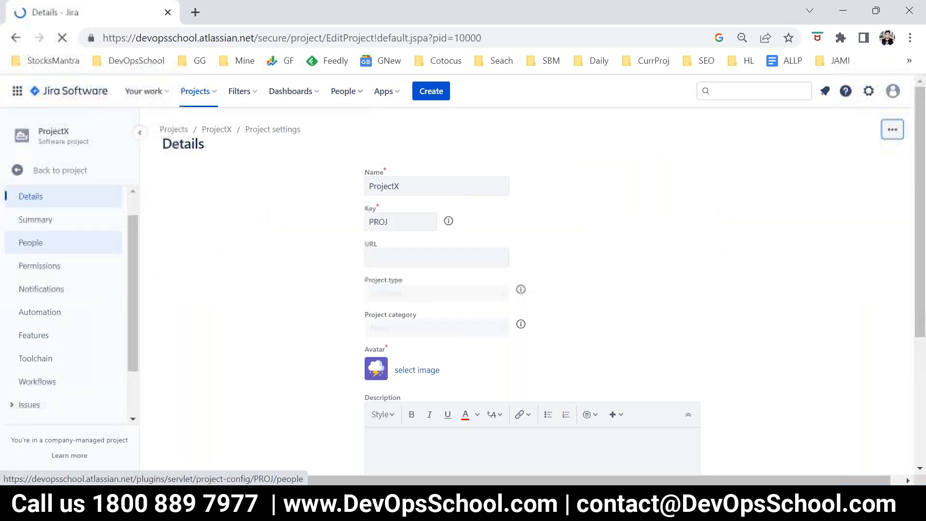
pyautogui.scroll(-2, 73, 283)
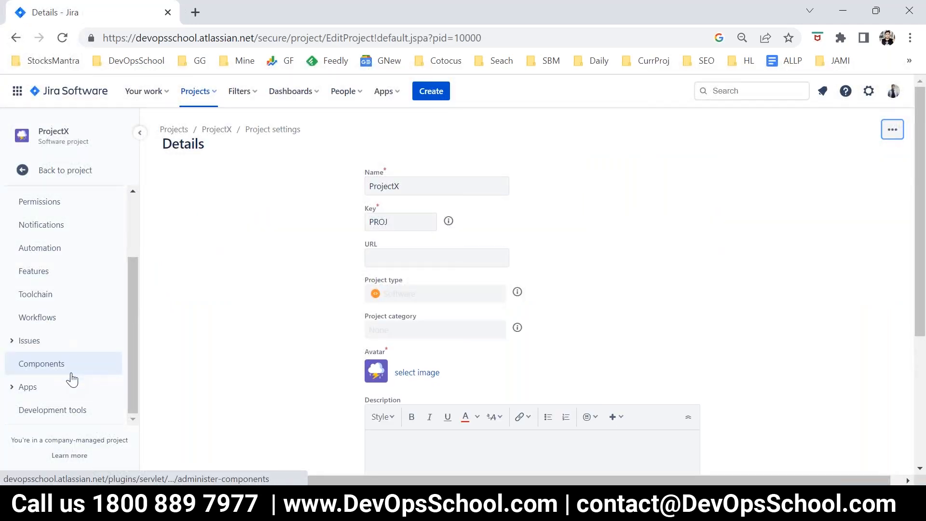
pyautogui.scroll(2, 67, 357)
pyautogui.scroll(-5, 115, 381)
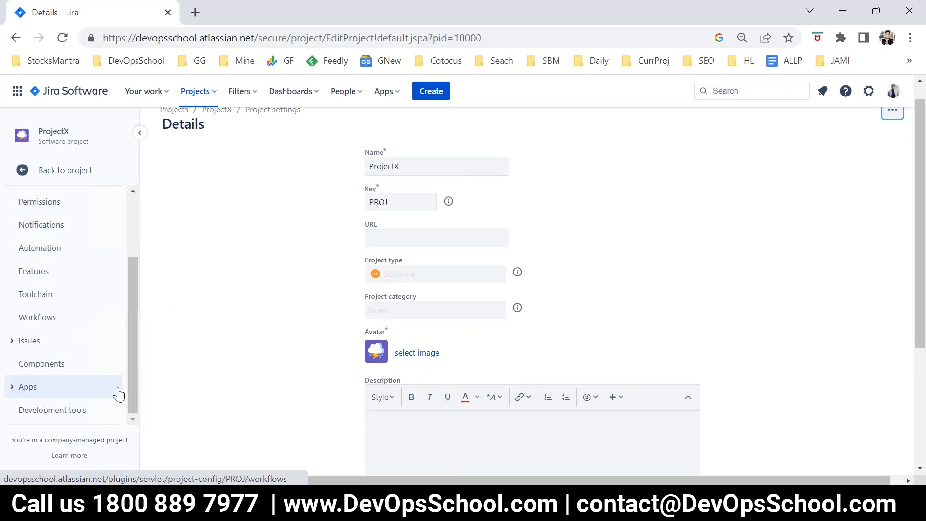
pyautogui.click(28, 344)
pyautogui.scroll(-3, 97, 347)
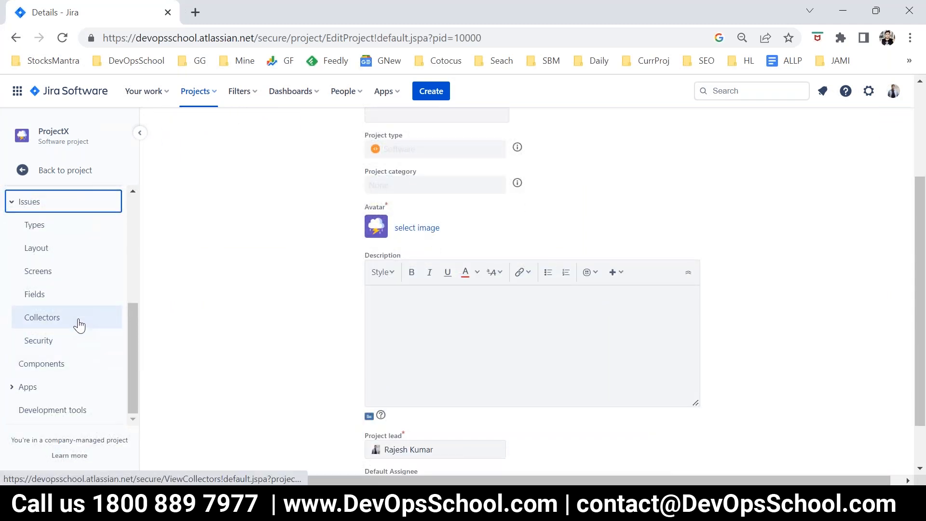
pyautogui.scroll(5, 80, 326)
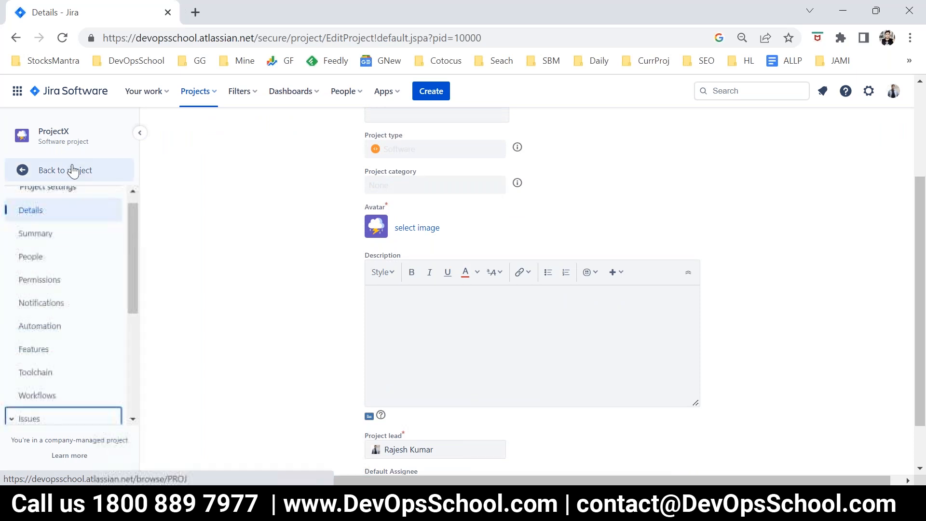
pyautogui.click(896, 37)
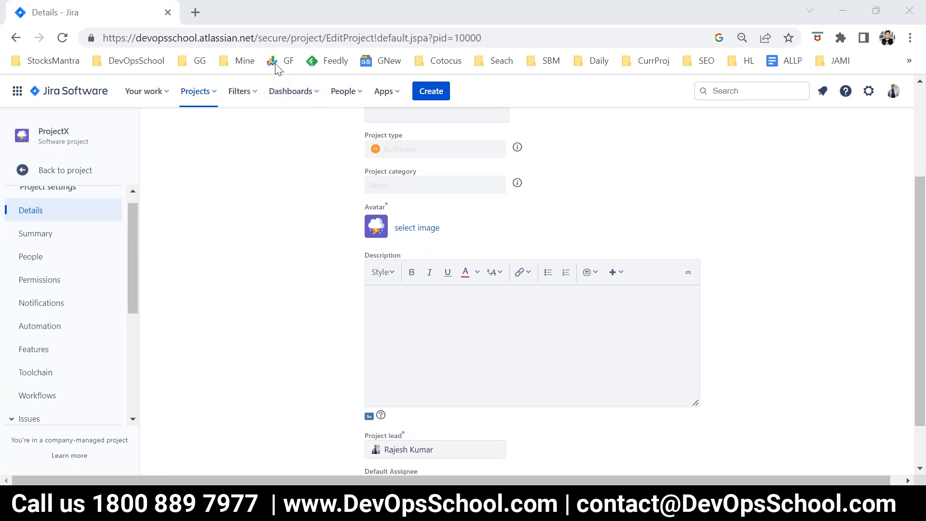
pyautogui.moveTo(254, 39); pyautogui.dragTo(93, 35)
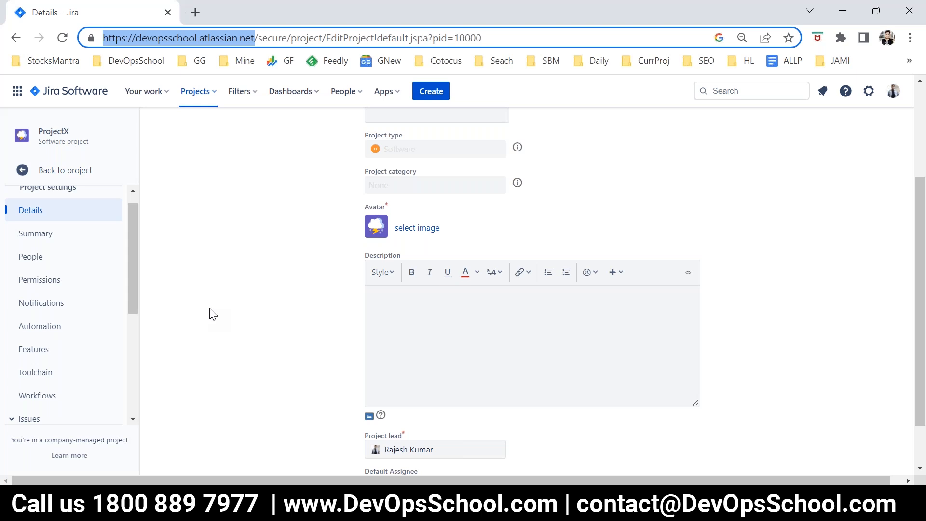
pyautogui.doubleClick(151, 38)
pyautogui.click(226, 38)
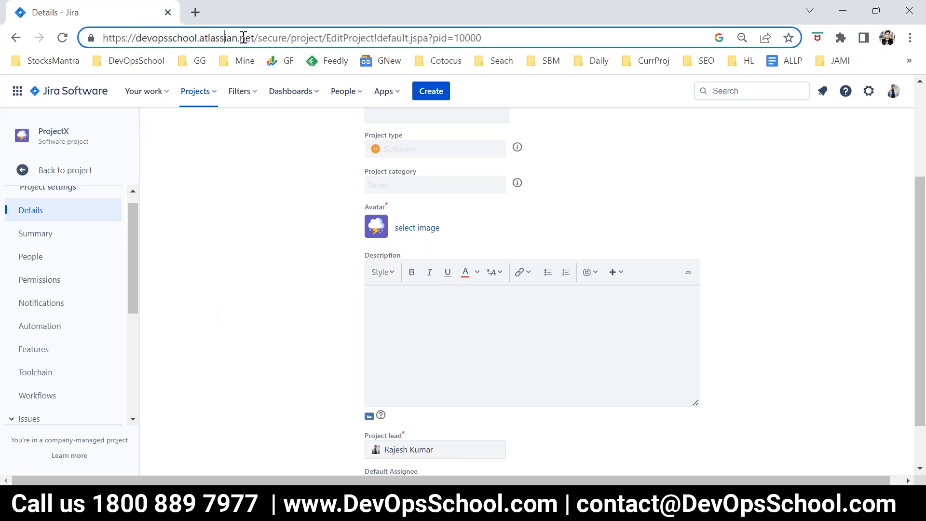
pyautogui.moveTo(259, 37); pyautogui.dragTo(81, 36)
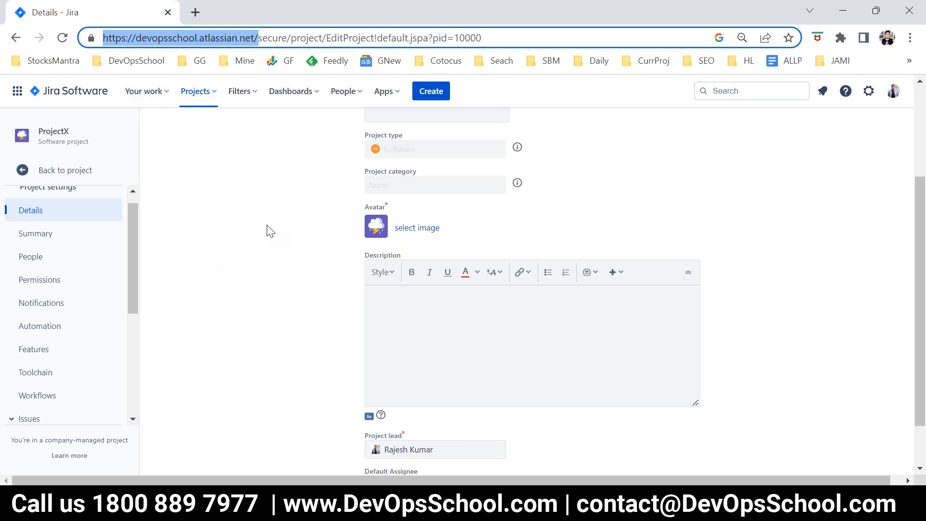
pyautogui.click(269, 230)
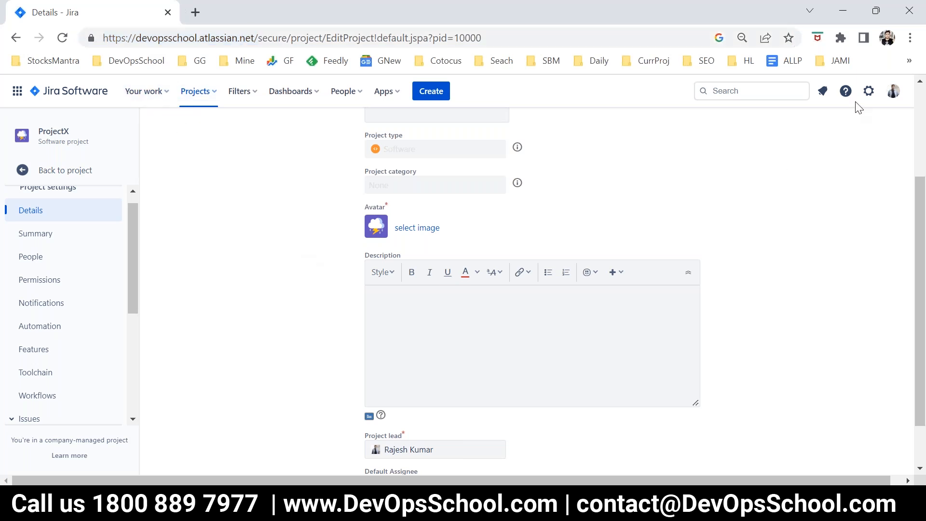
# - Examine the global settings for Atlassian Admin and Jira, highlight the Atlassian Admin heading, and close the settings
pyautogui.click(869, 91)
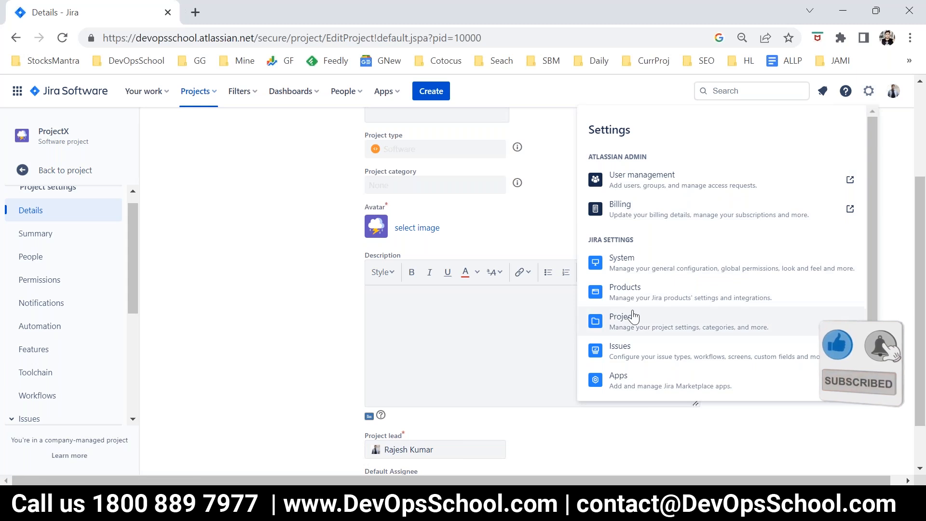
pyautogui.click(229, 212)
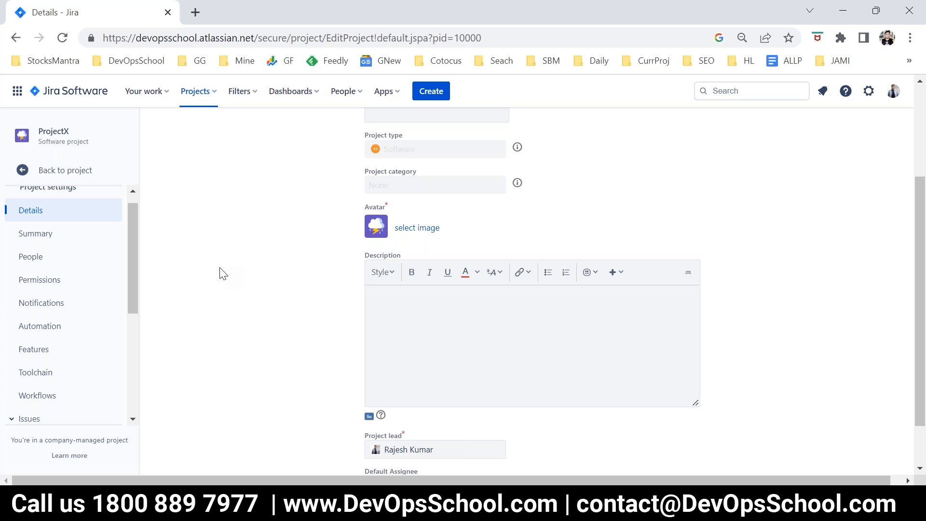
pyautogui.click(869, 91)
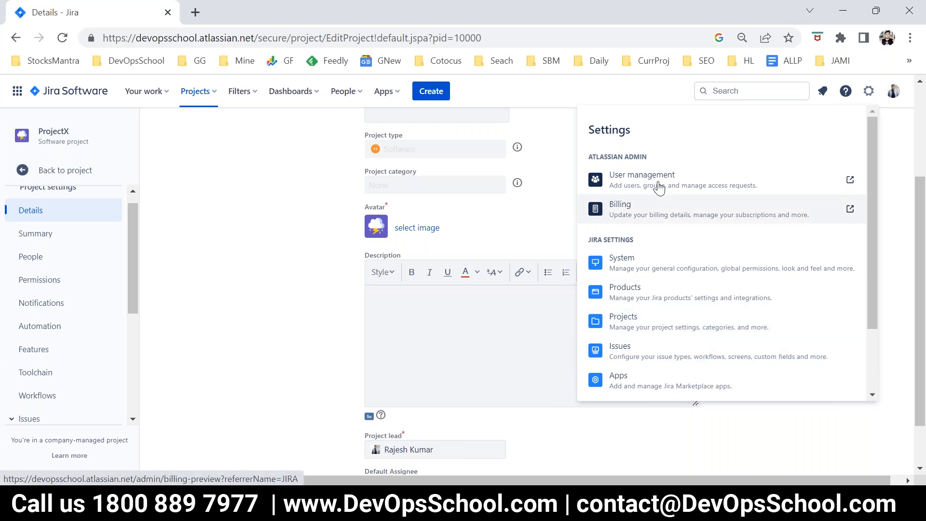
pyautogui.click(266, 205)
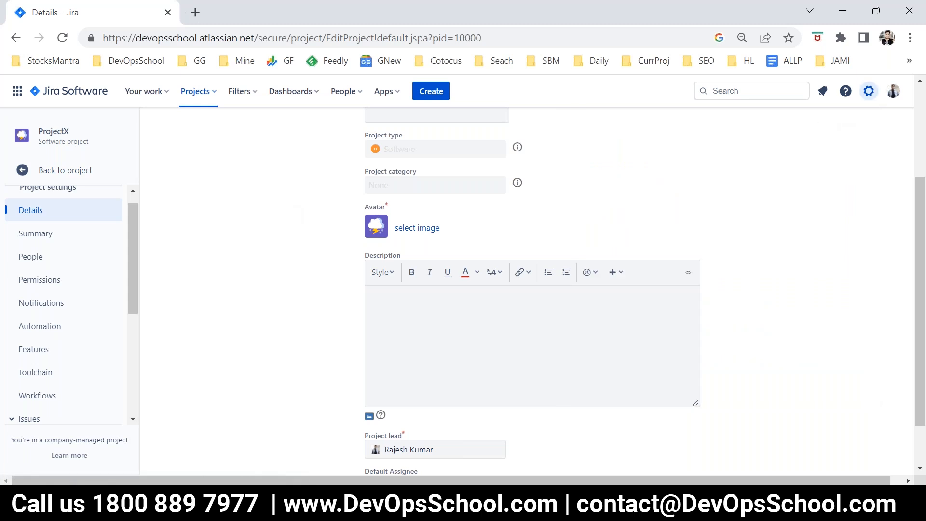
pyautogui.click(869, 91)
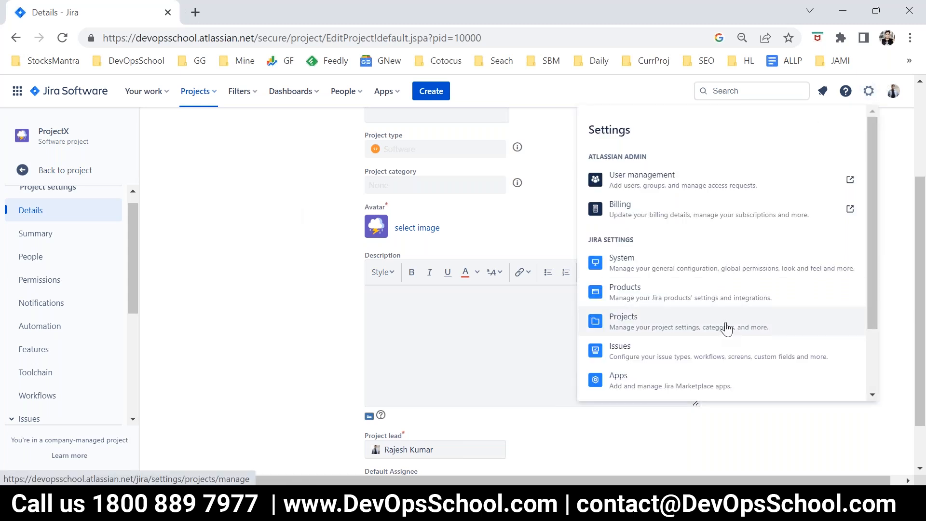
pyautogui.moveTo(648, 160); pyautogui.dragTo(593, 157)
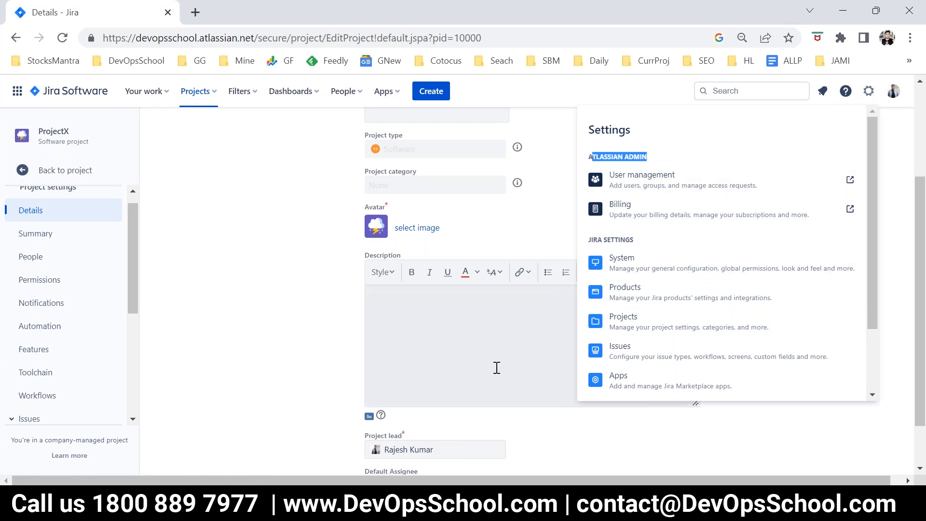
pyautogui.click(227, 285)
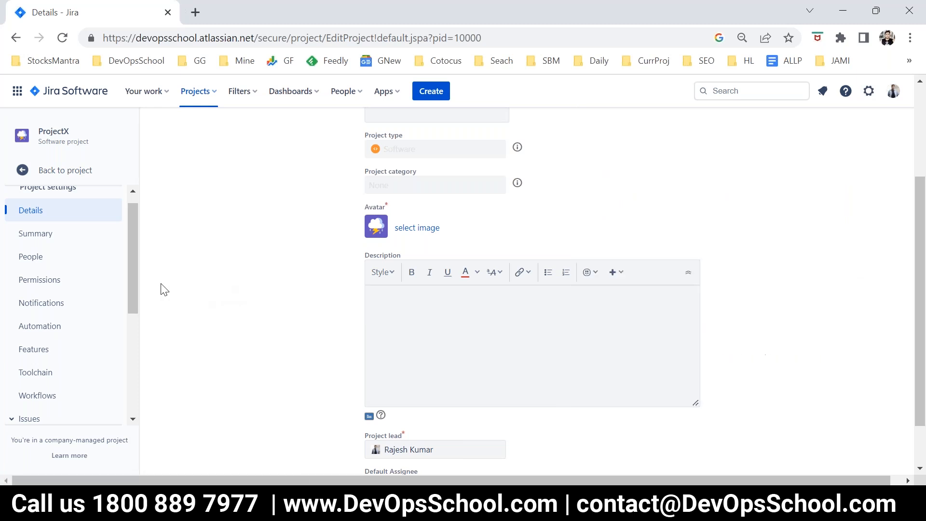
# - Browse ProjectX's project settings and open the issue types under the Issues options
pyautogui.scroll(1, 137, 260)
pyautogui.scroll(-3, 140, 299)
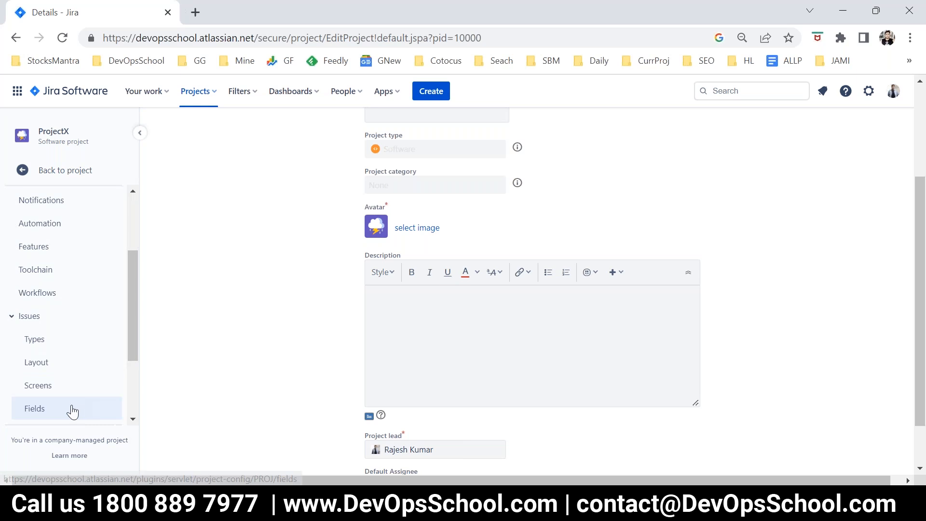
pyautogui.click(19, 317)
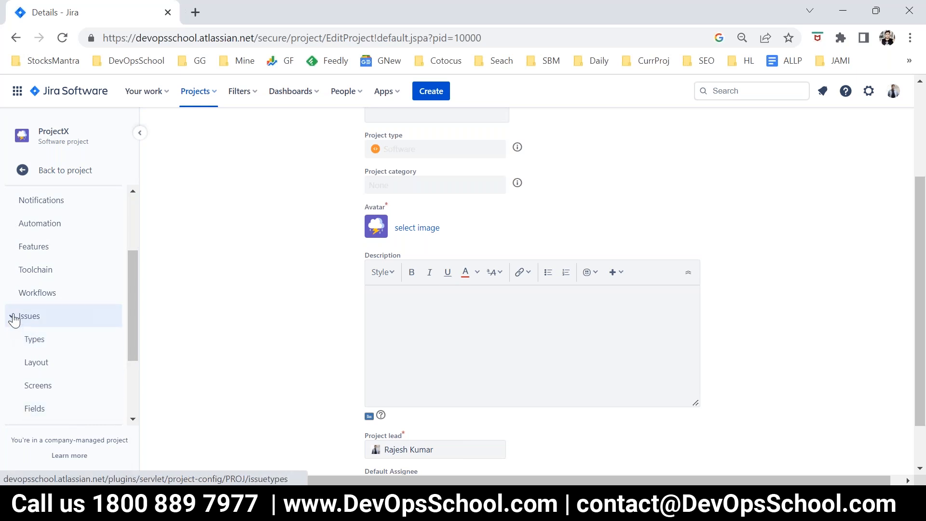
pyautogui.scroll(2, 103, 347)
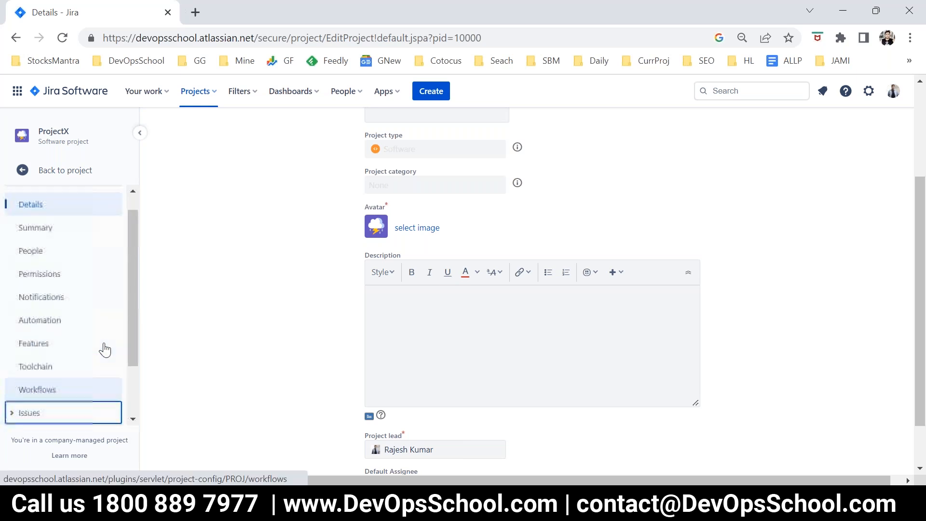
pyautogui.scroll(-2, 103, 347)
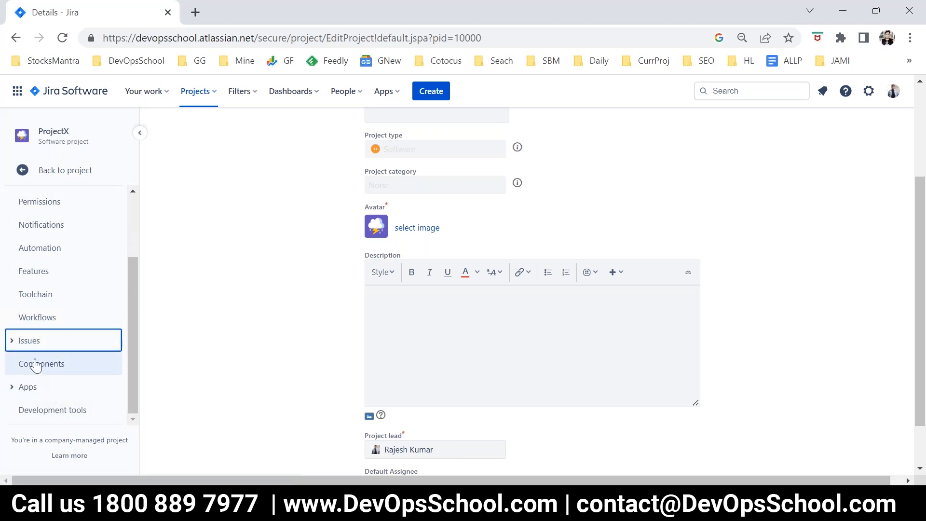
pyautogui.click(11, 344)
pyautogui.scroll(-1, 64, 331)
pyautogui.click(67, 299)
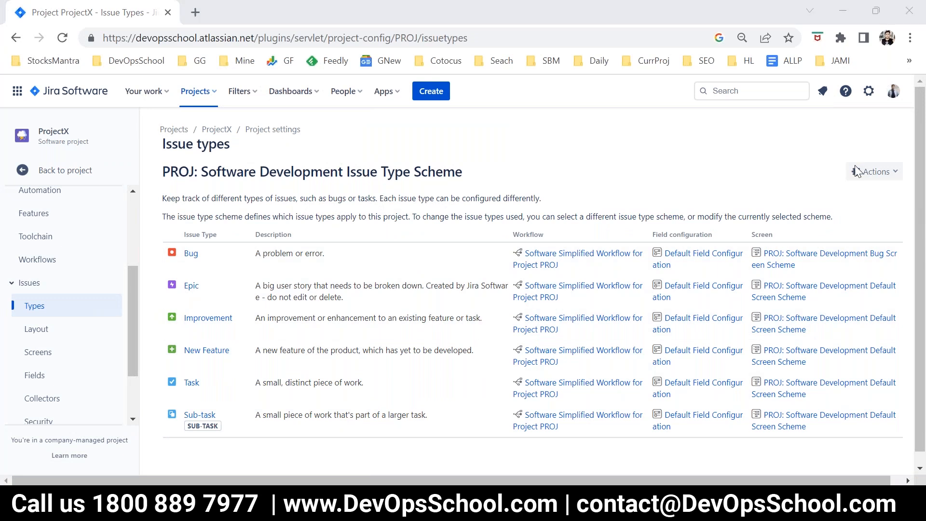
# - Open ProjectX's issue type scheme for editing and examine its current and available issue types
pyautogui.click(871, 172)
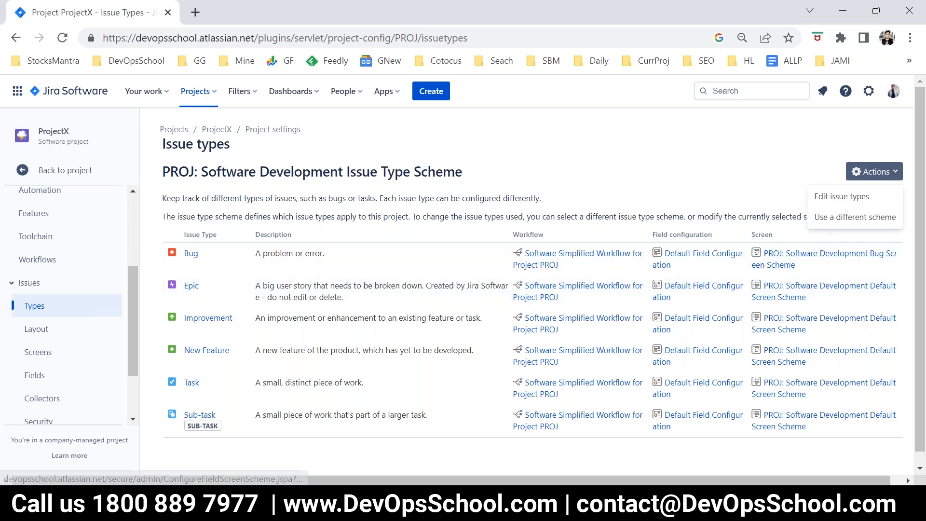
pyautogui.click(813, 195)
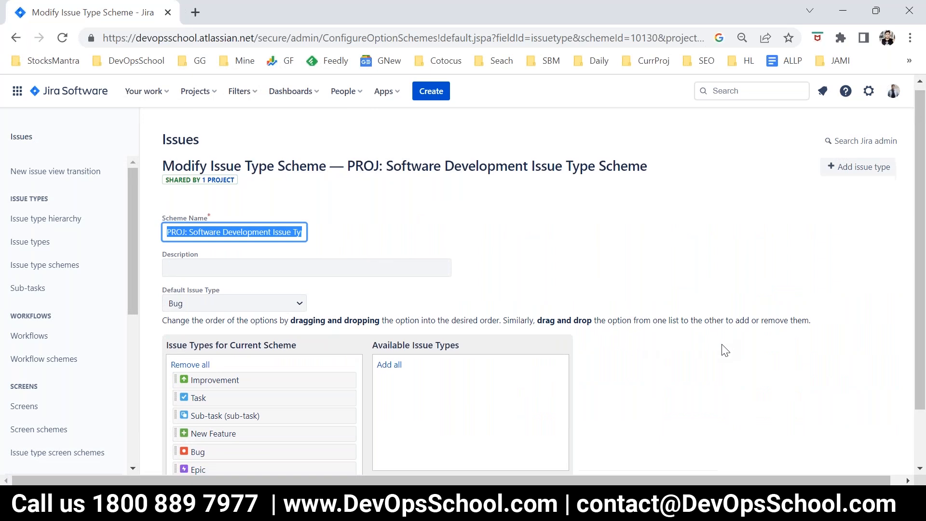
pyautogui.scroll(-2, 684, 374)
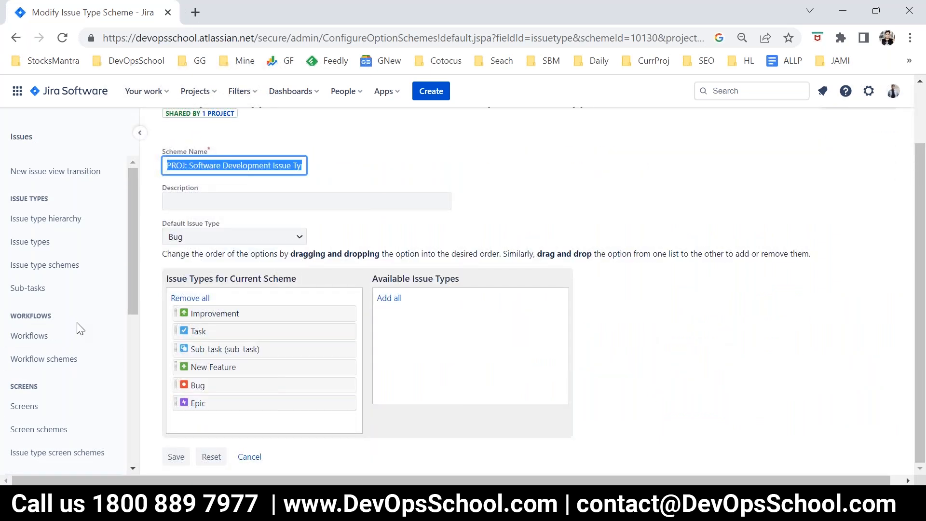
pyautogui.scroll(2, 77, 328)
# - Add a standard issue type named Story with the description Story to the global issue types
pyautogui.click(14, 244)
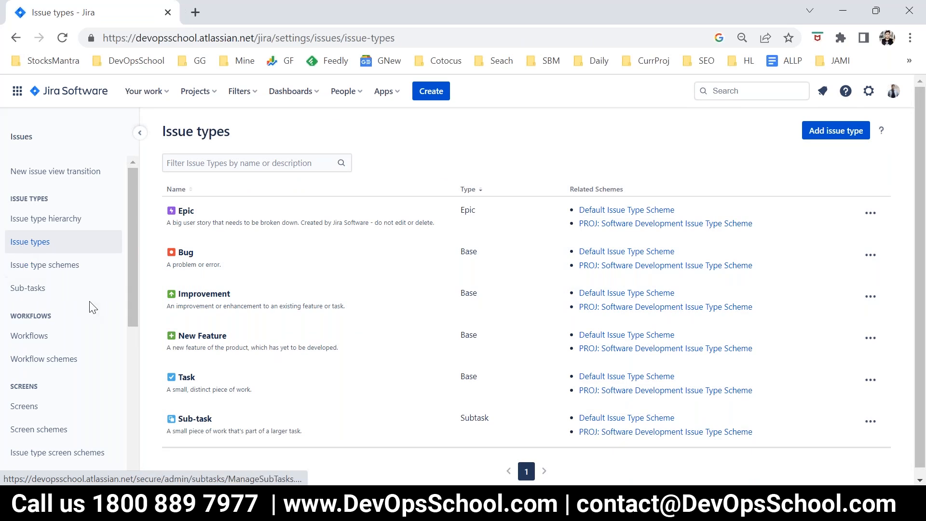
pyautogui.click(837, 132)
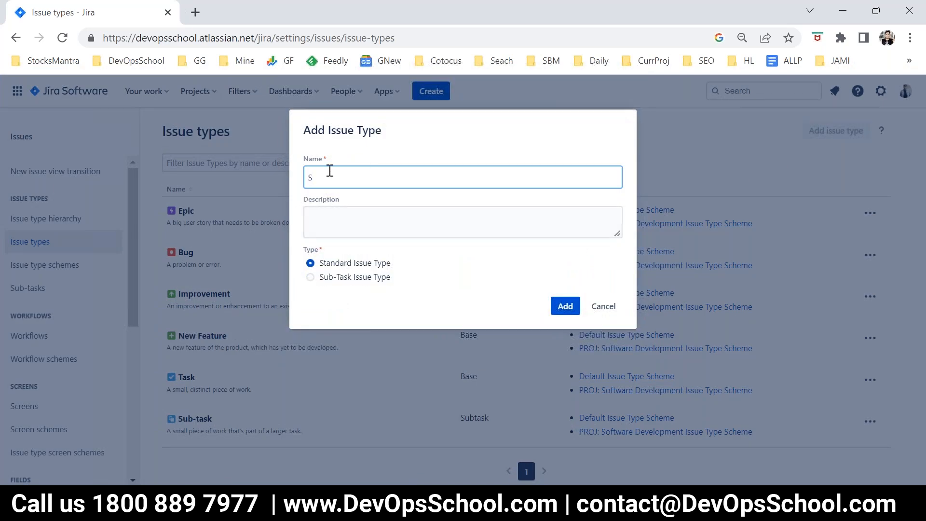
pyautogui.click(434, 219)
pyautogui.write('Story')
pyautogui.click(565, 306)
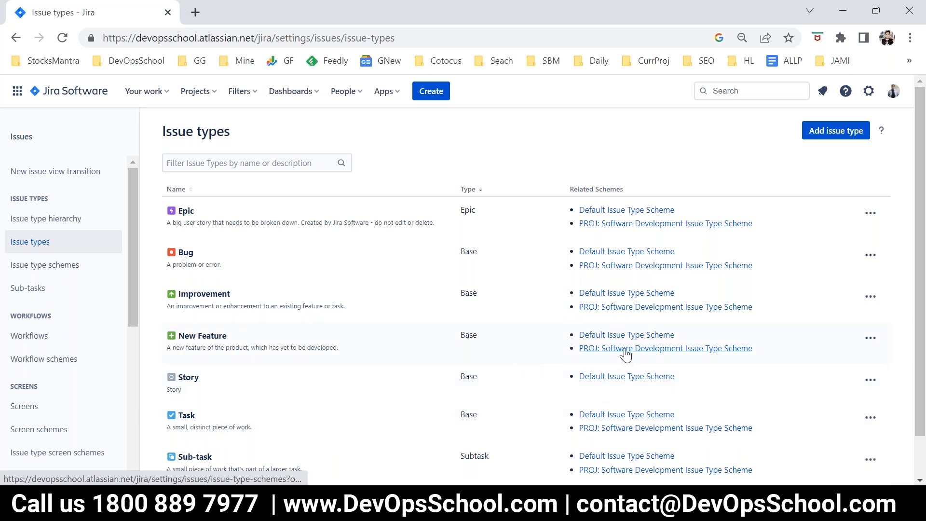
# - Review the edit form of the Story issue type and cancel it
pyautogui.click(868, 382)
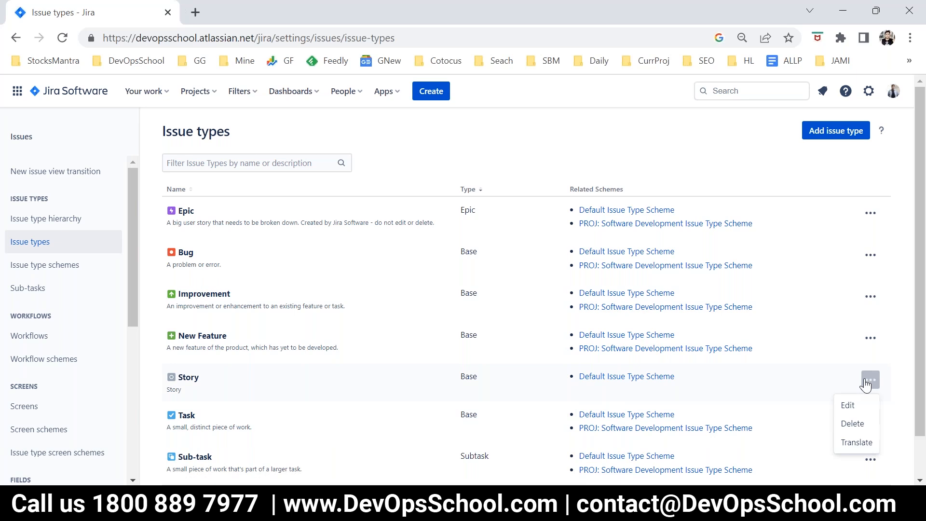
pyautogui.click(848, 407)
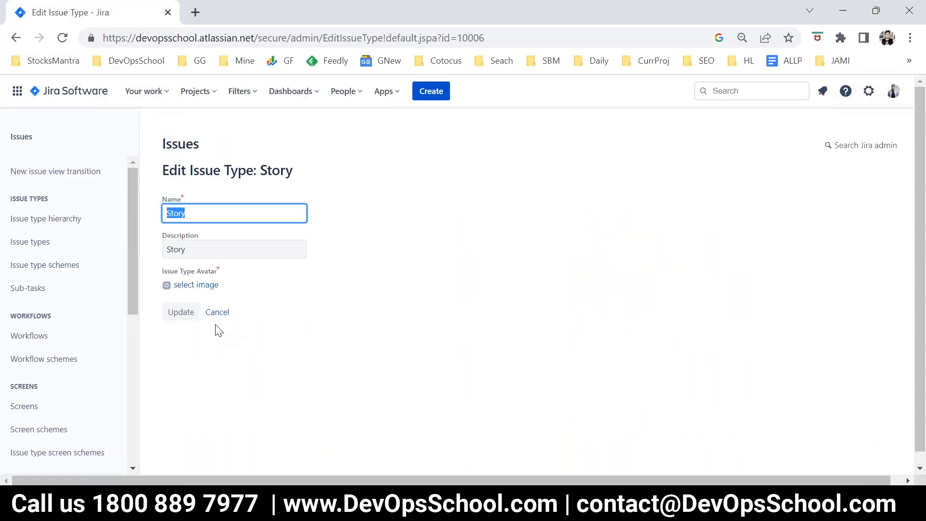
pyautogui.click(217, 312)
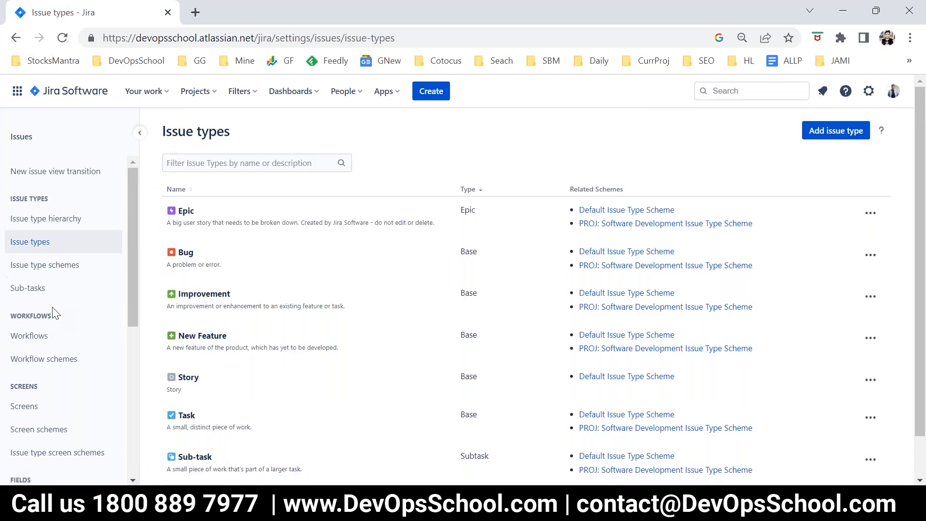
# - Open the issue type schemes and highlight the ProjectX scheme's name and its list of issue types
pyautogui.click(26, 266)
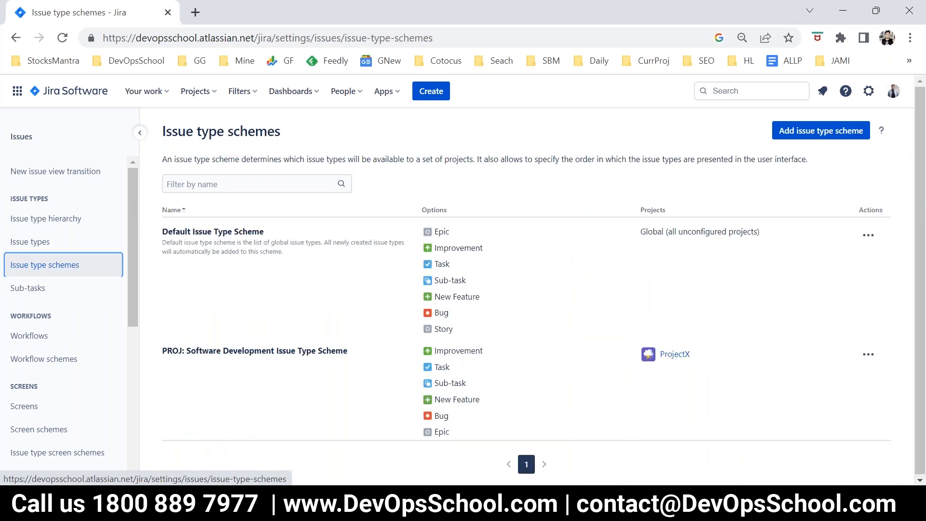
pyautogui.moveTo(191, 351); pyautogui.dragTo(292, 355)
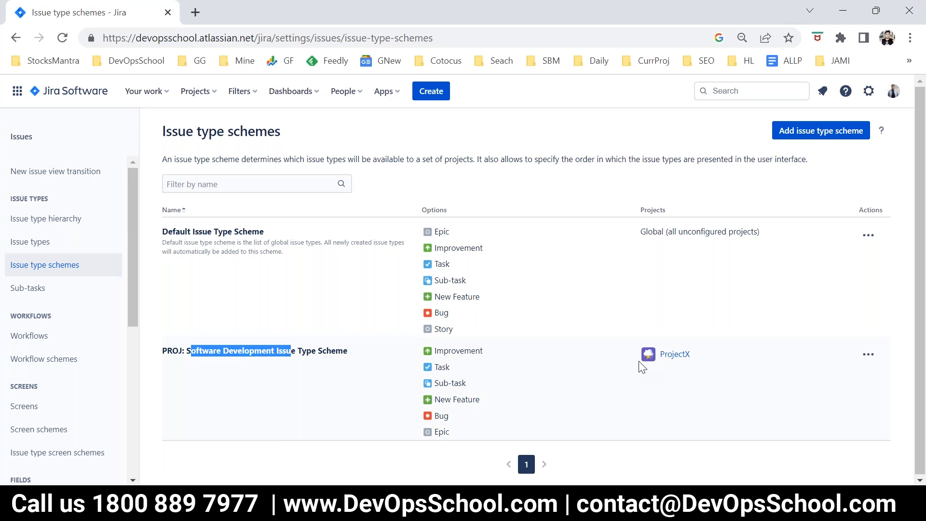
pyautogui.moveTo(453, 433); pyautogui.dragTo(430, 349)
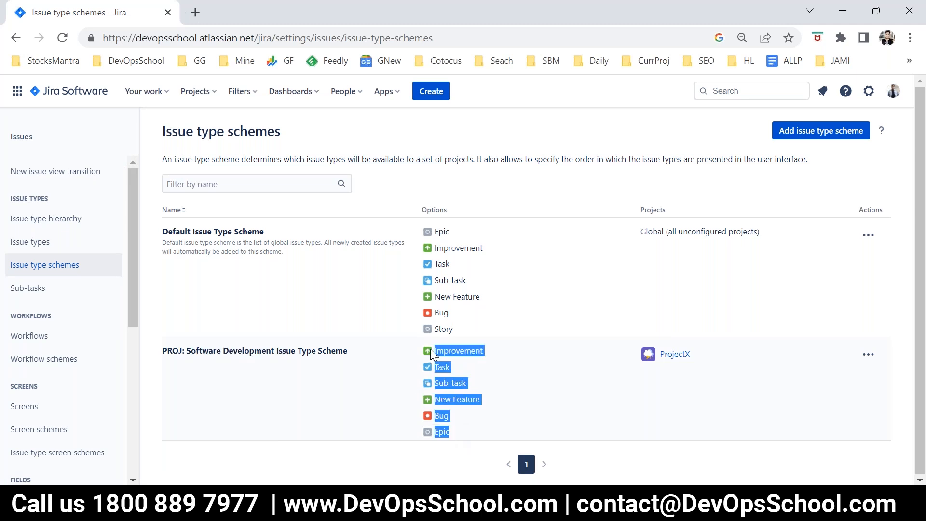
# - Edit the PROJ: Software Development Issue Type Scheme to include Story between Task and Sub-task, and save the scheme
pyautogui.click(868, 354)
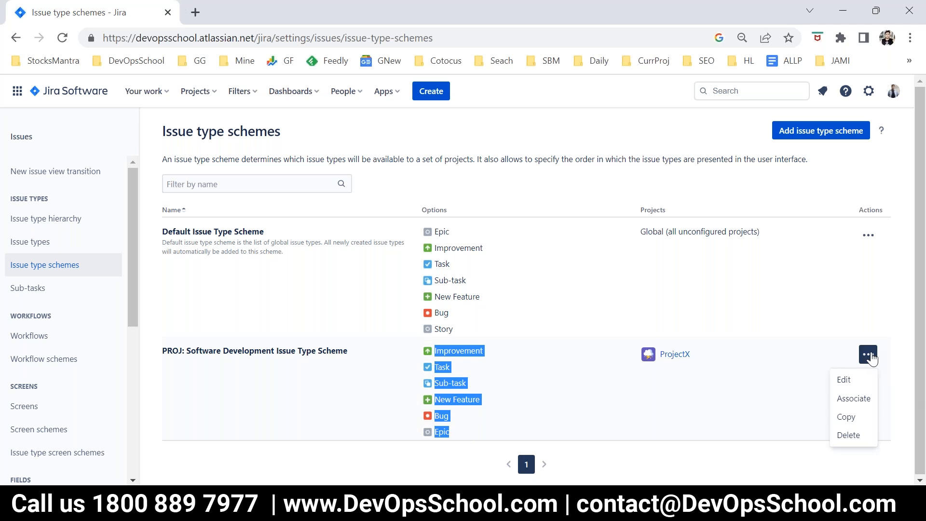
pyautogui.click(853, 382)
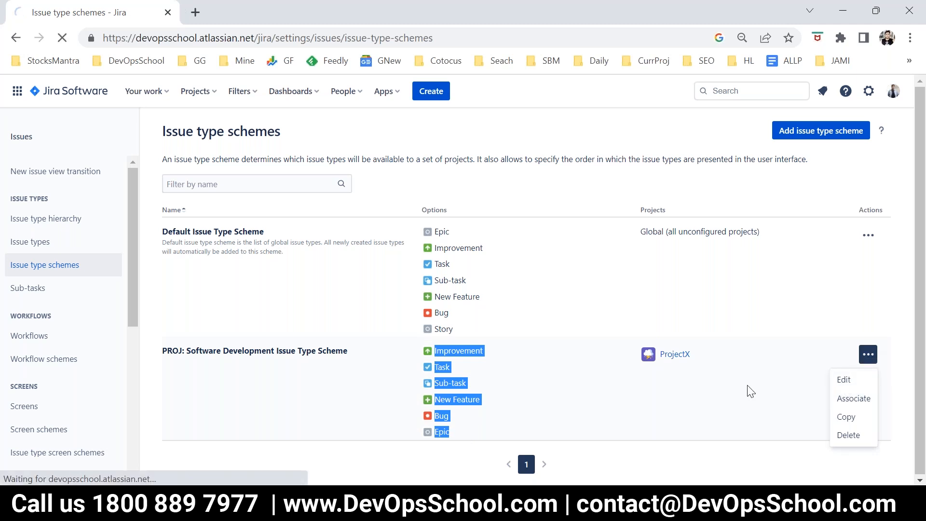
pyautogui.scroll(-2, 416, 369)
pyautogui.moveTo(394, 313); pyautogui.dragTo(190, 348)
pyautogui.scroll(-1, 555, 390)
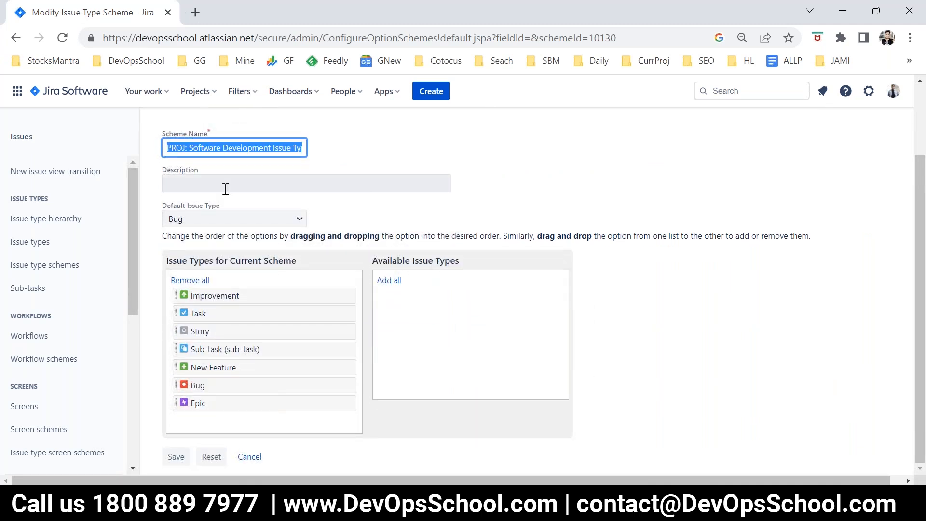
pyautogui.click(631, 350)
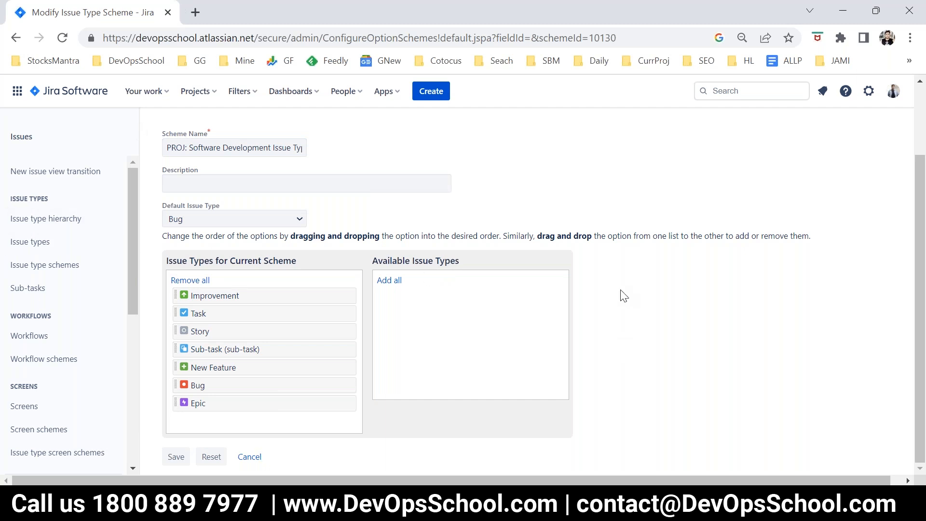
pyautogui.click(231, 30)
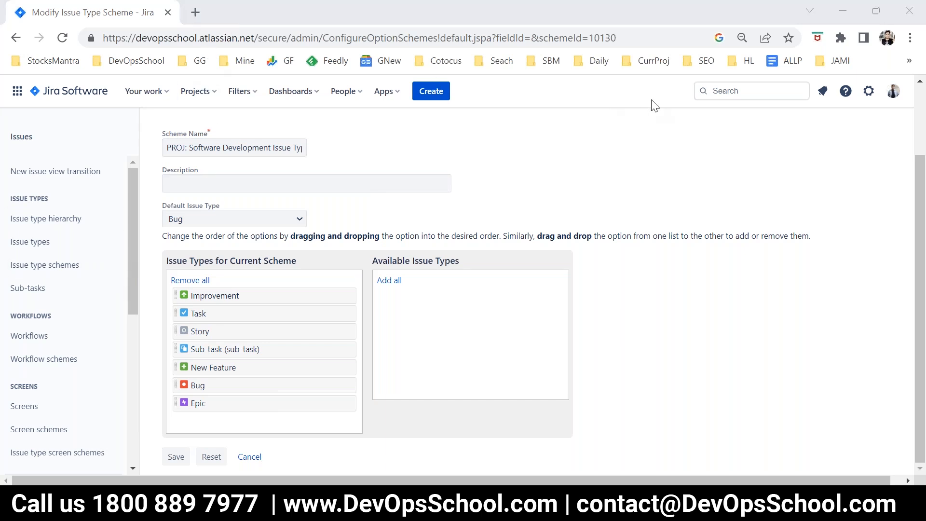
pyautogui.click(176, 457)
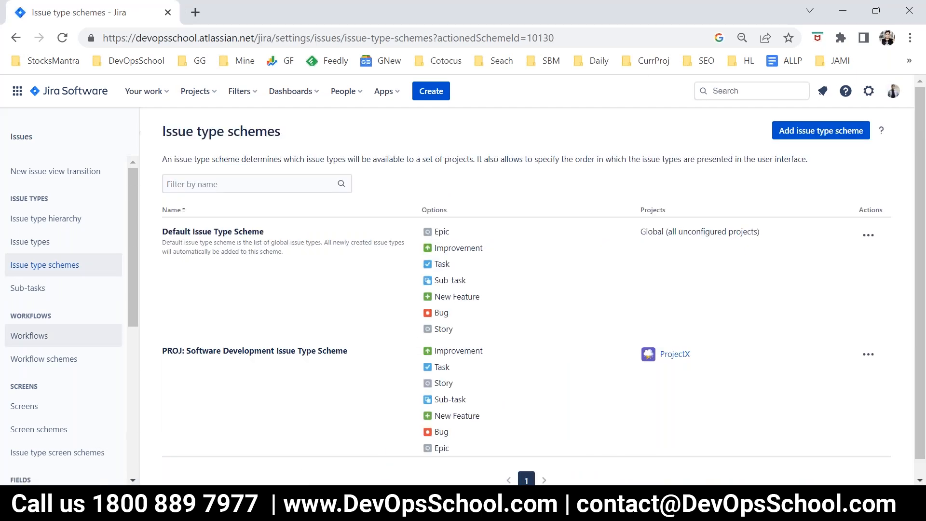
# - View all projects and open ProjectX's issues
pyautogui.click(145, 91)
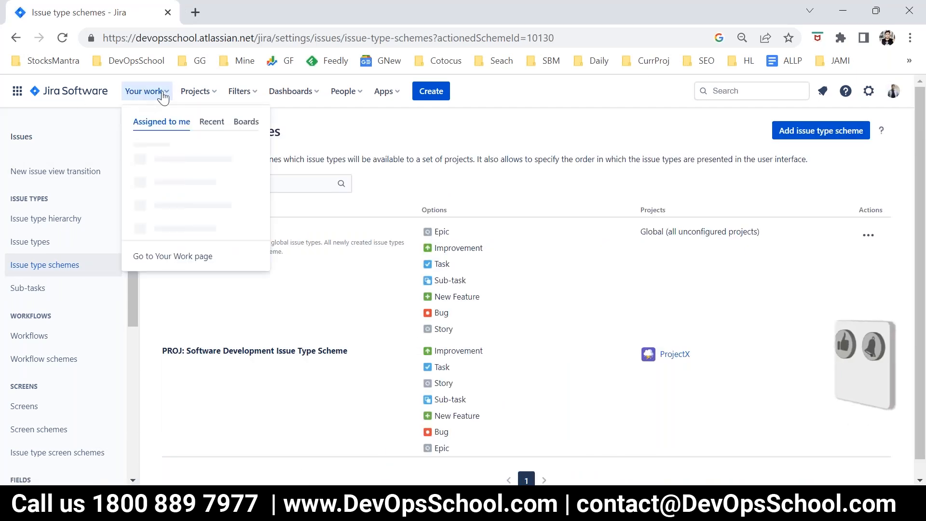
pyautogui.click(185, 93)
pyautogui.click(227, 186)
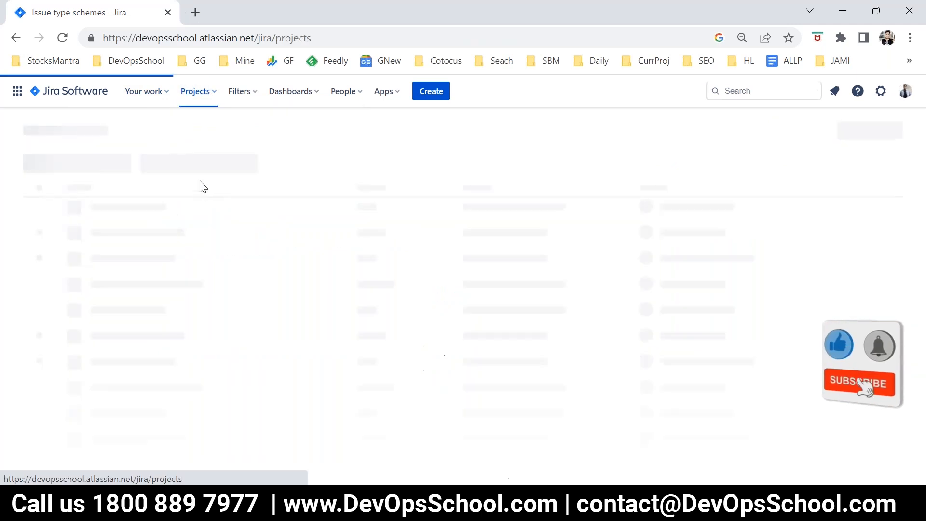
pyautogui.click(95, 211)
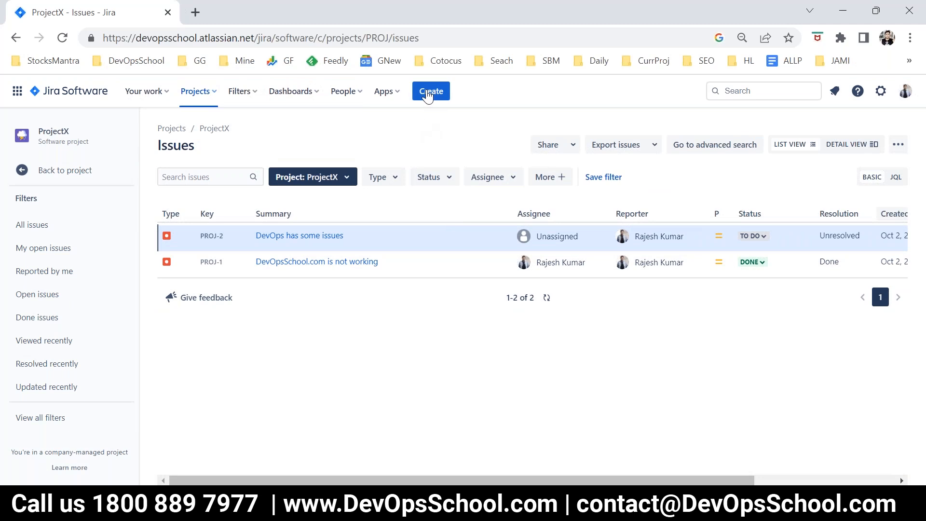
# - Start a new ProjectX issue and check the offered issue types for Story, keeping Bug selected
pyautogui.click(428, 95)
pyautogui.click(308, 233)
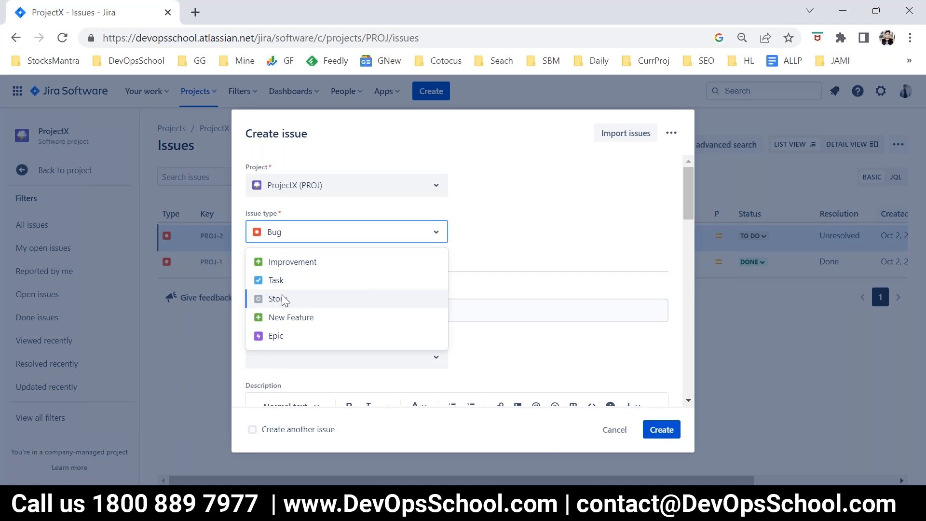
pyautogui.click(560, 195)
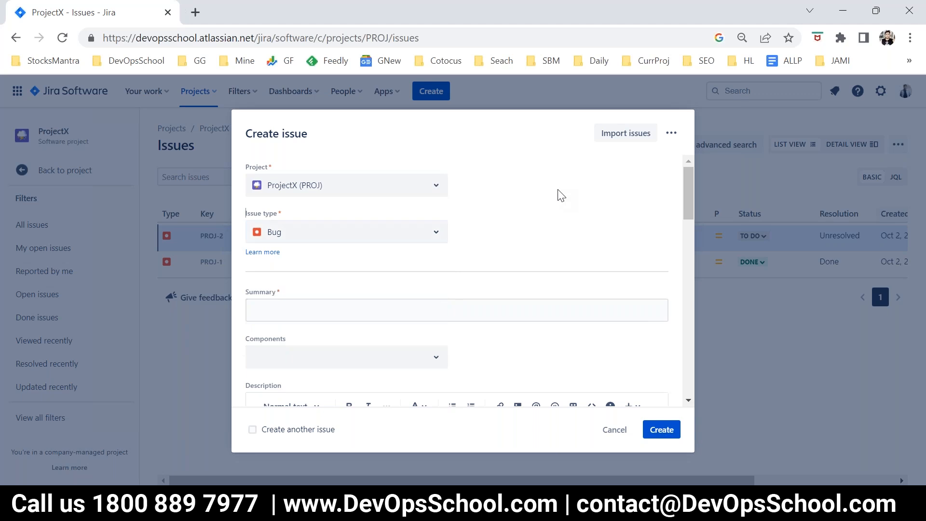
# - Review all the fields of the bug creation form and cancel the new issue
pyautogui.scroll(-10, 560, 195)
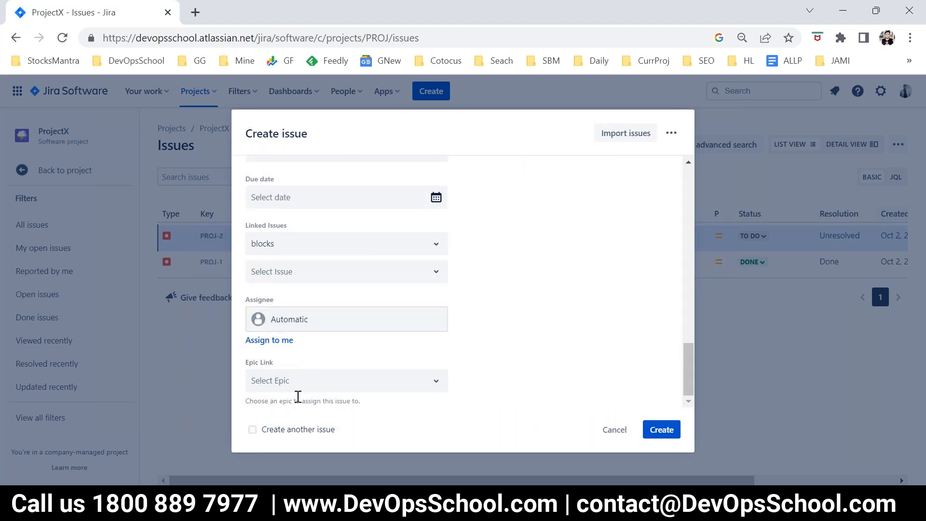
pyautogui.scroll(15, 299, 376)
pyautogui.scroll(-5, 299, 376)
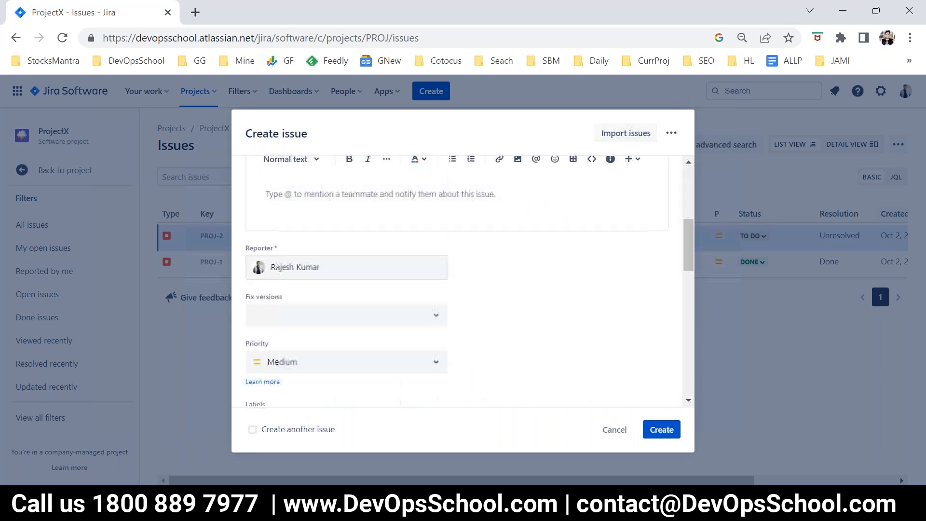
pyautogui.scroll(-5, 457, 281)
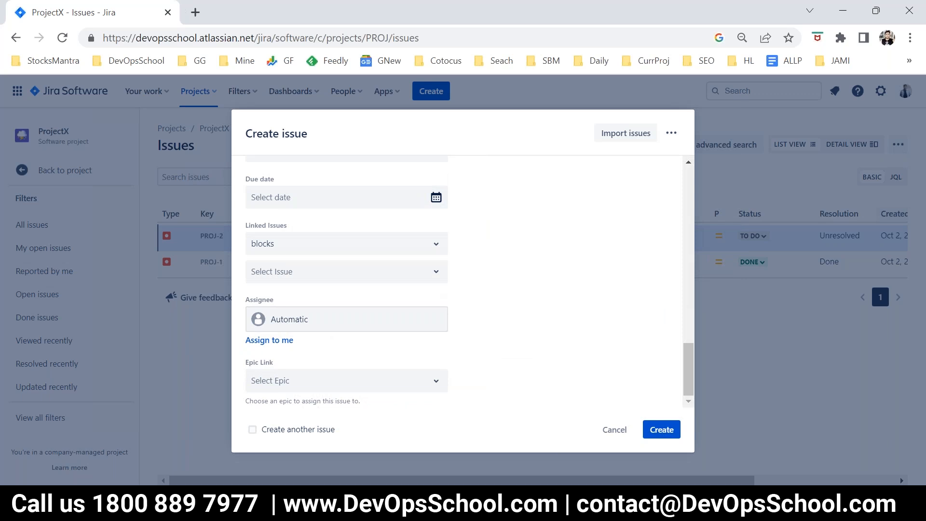
pyautogui.scroll(10, 393, 307)
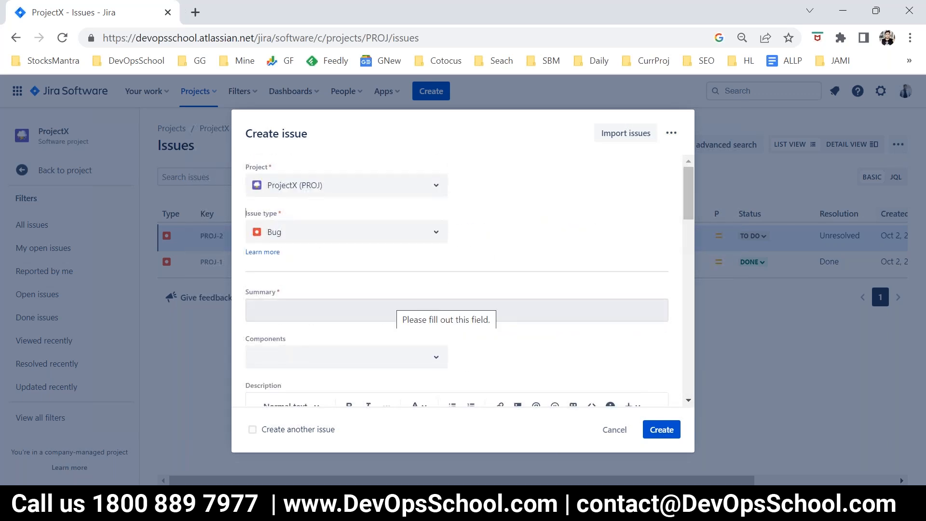
pyautogui.click(610, 430)
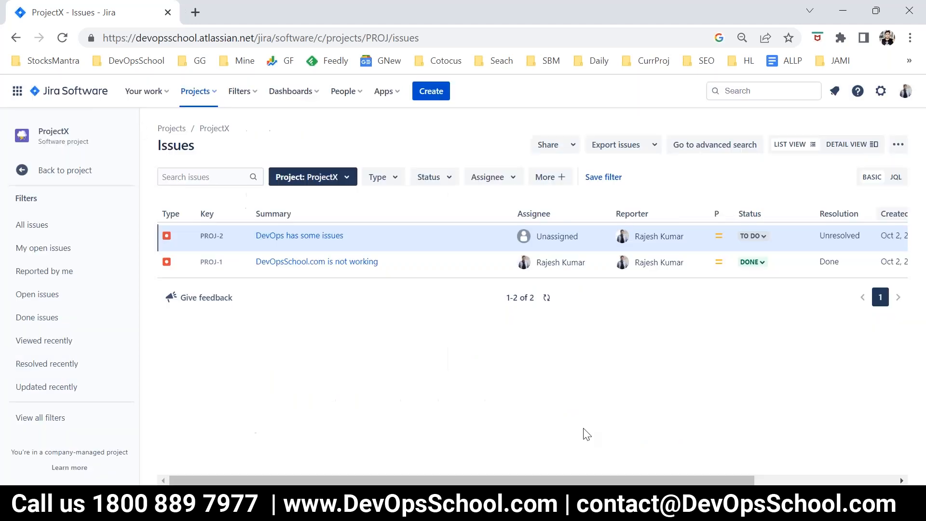
# - Leave the issue list and open the issue field configuration in ProjectX's project settings
pyautogui.click(57, 173)
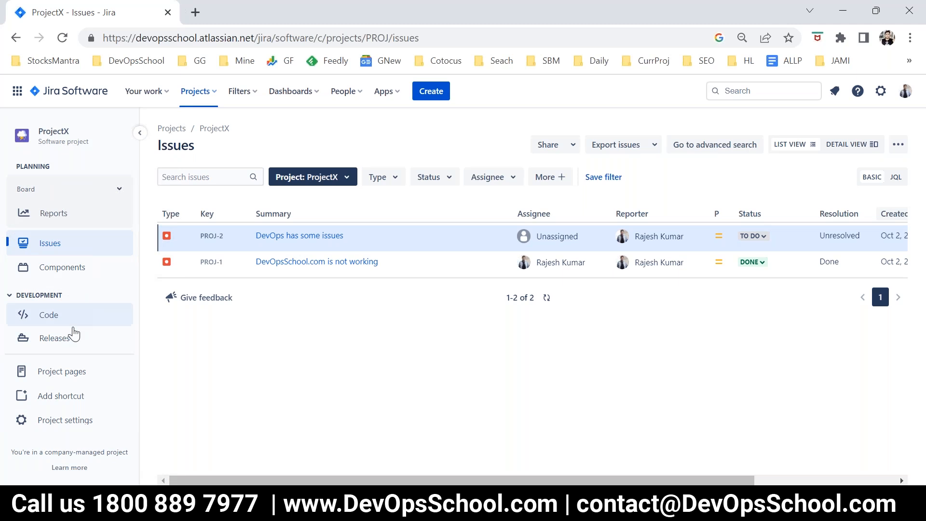
pyautogui.click(65, 420)
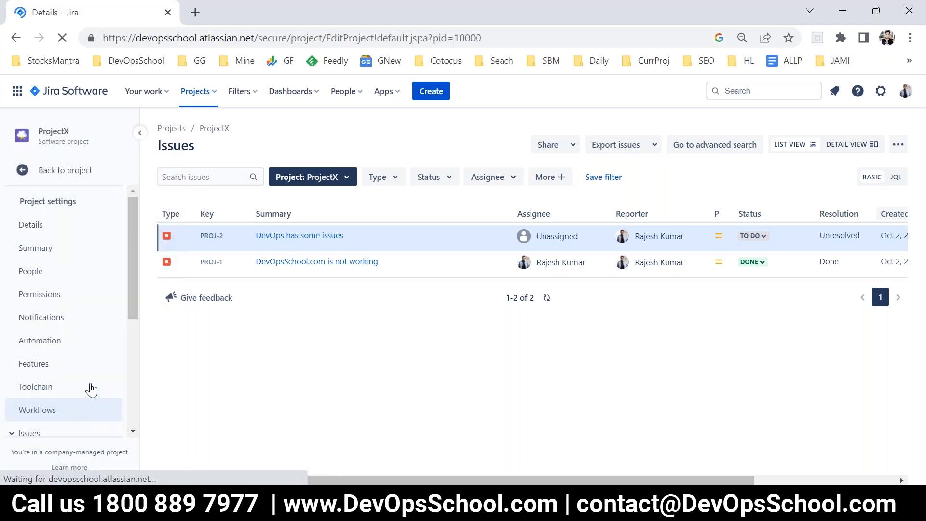
pyautogui.scroll(-3, 94, 384)
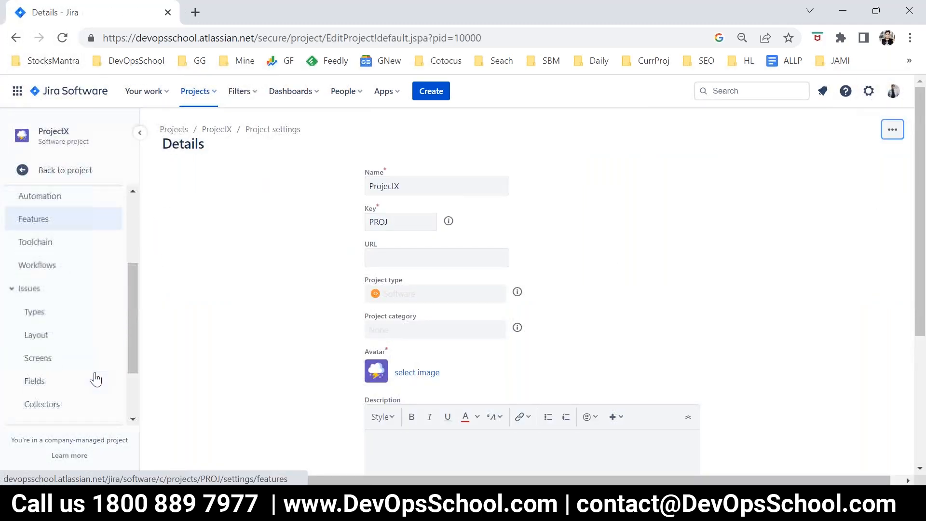
pyautogui.scroll(-5, 88, 376)
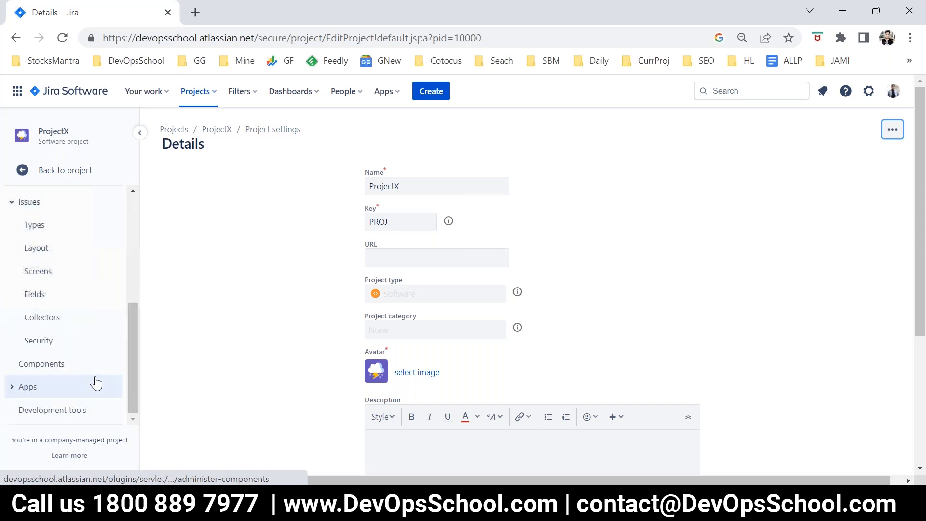
pyautogui.click(38, 297)
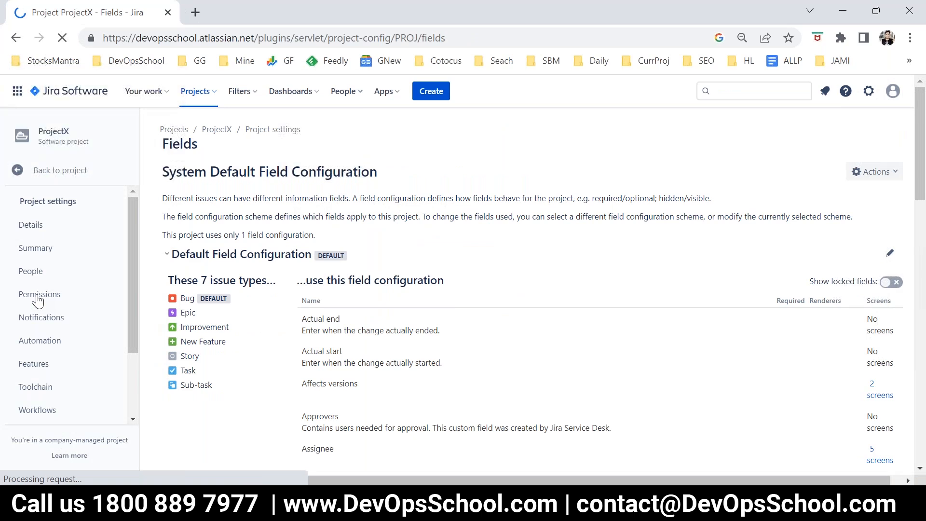
# - Review the issue types and the fields in ProjectX's Default Field Configuration, including their required flags, renderers and screens
pyautogui.scroll(-3, 436, 331)
pyautogui.scroll(3, 431, 335)
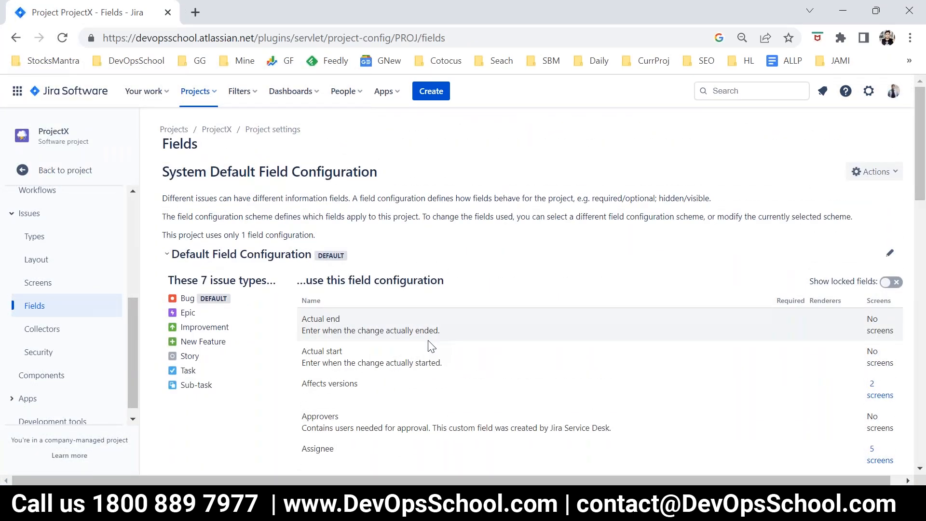
pyautogui.scroll(-10, 430, 345)
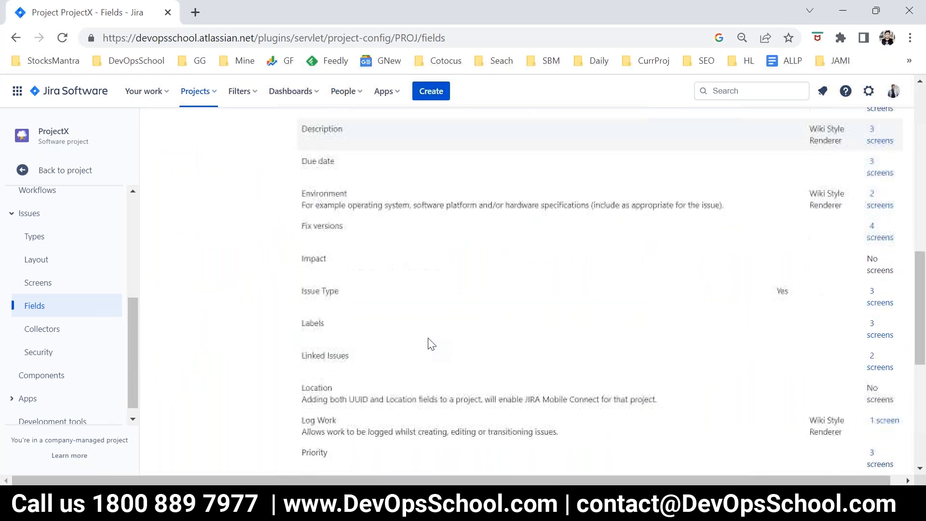
pyautogui.scroll(-8, 431, 344)
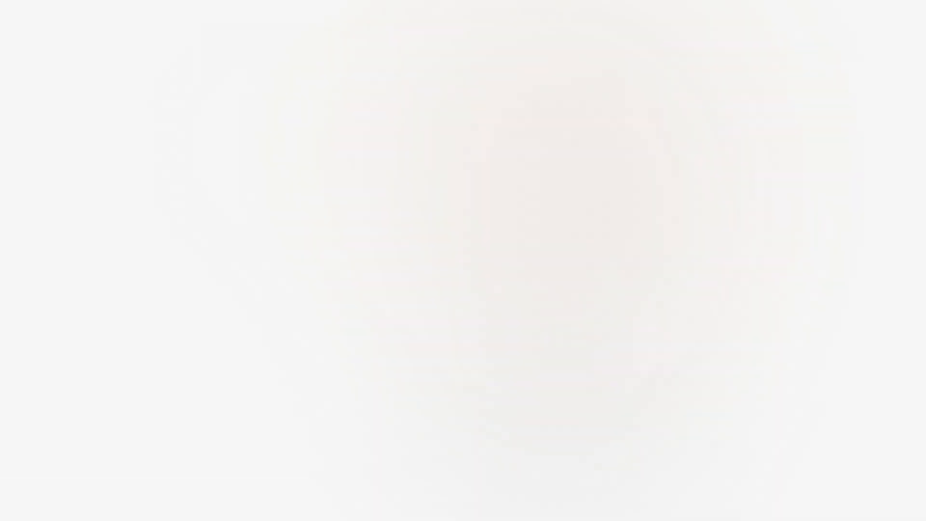